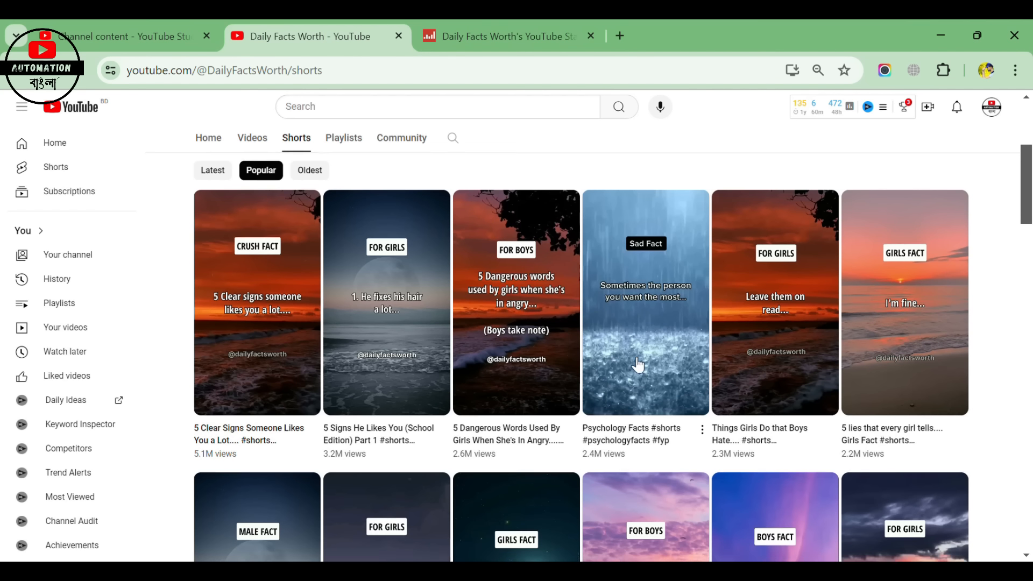
Look through the Daily Facts Worth channel's most popular Shorts.
scroll(657, 389, "down", 5)
scroll(658, 388, "down", 6)
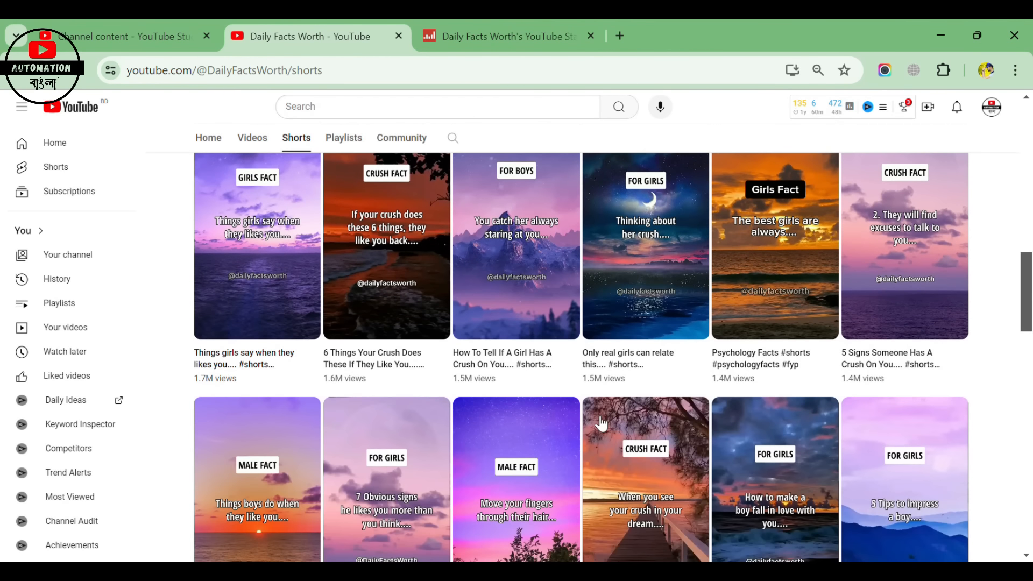
scroll(667, 435, "down", 2)
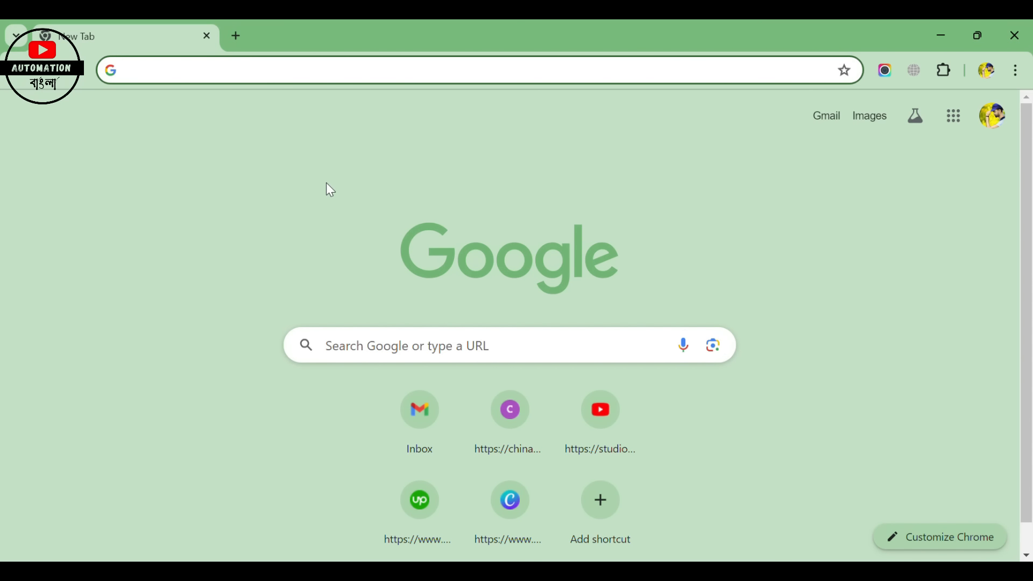
Search Google for "chat gpt 4" and open the ChatGPT site at chat.openai.com from the results.
left_click(438, 369)
left_click(342, 385)
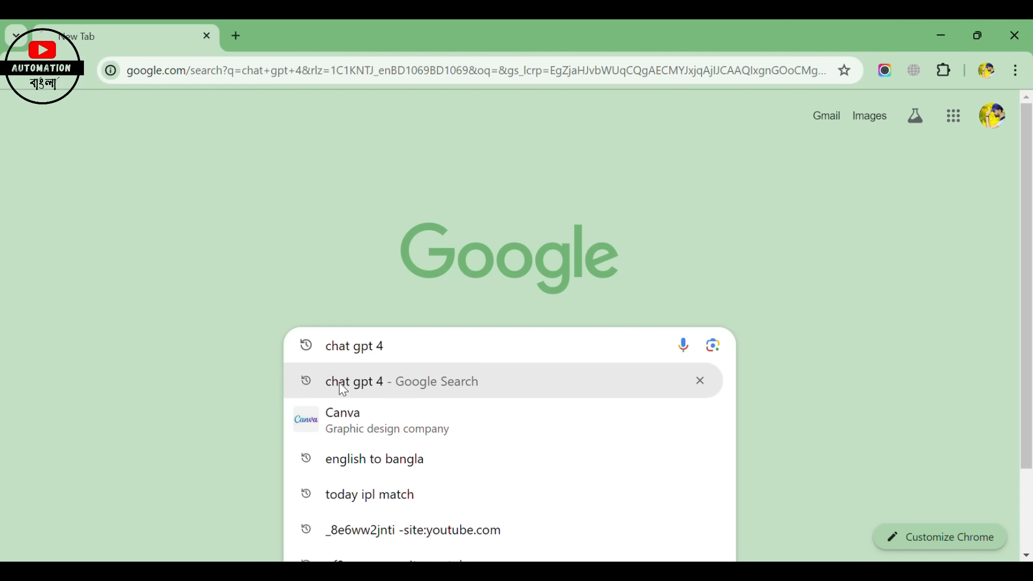
scroll(177, 408, "down", 3)
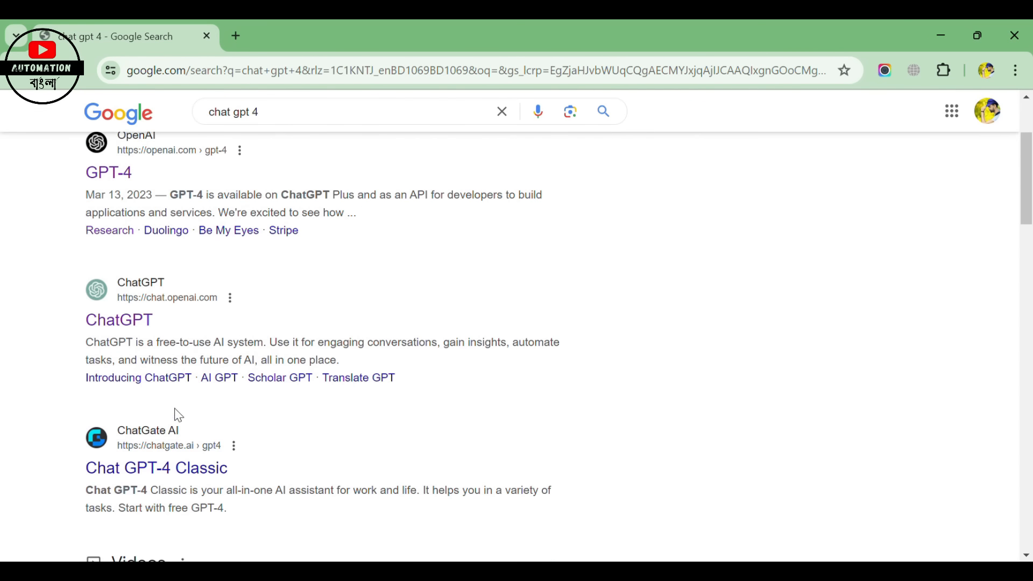
left_click(111, 315)
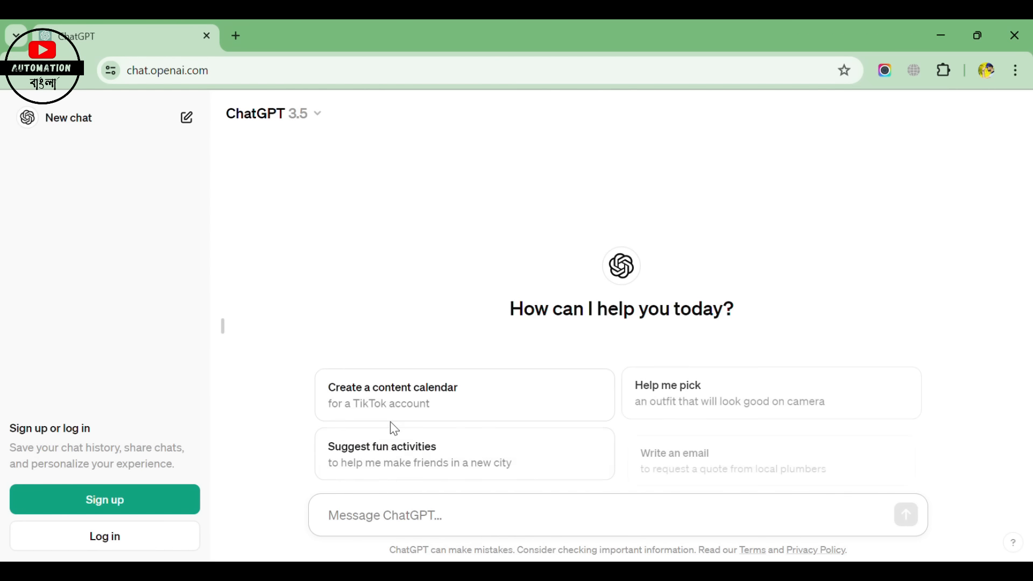
Enter a prompt for 50 sets of facts in a table with topic, part 1 and part 2 columns, including example facts.
left_click(407, 526)
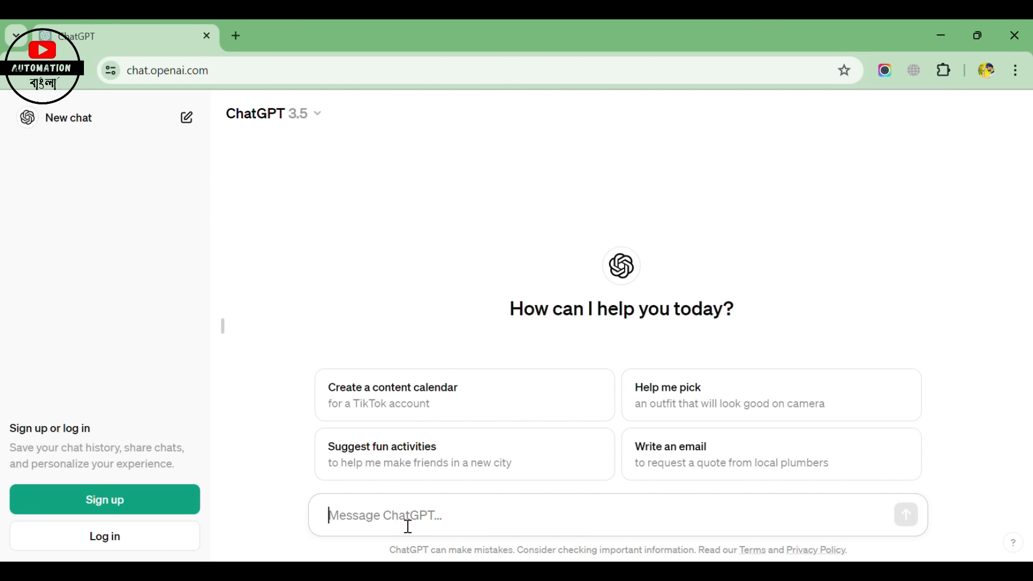
type("Topic: Male Fact  Part 1: Things boys secretly want, but won't ask for...  Part 2: a hug. ChatGPT")
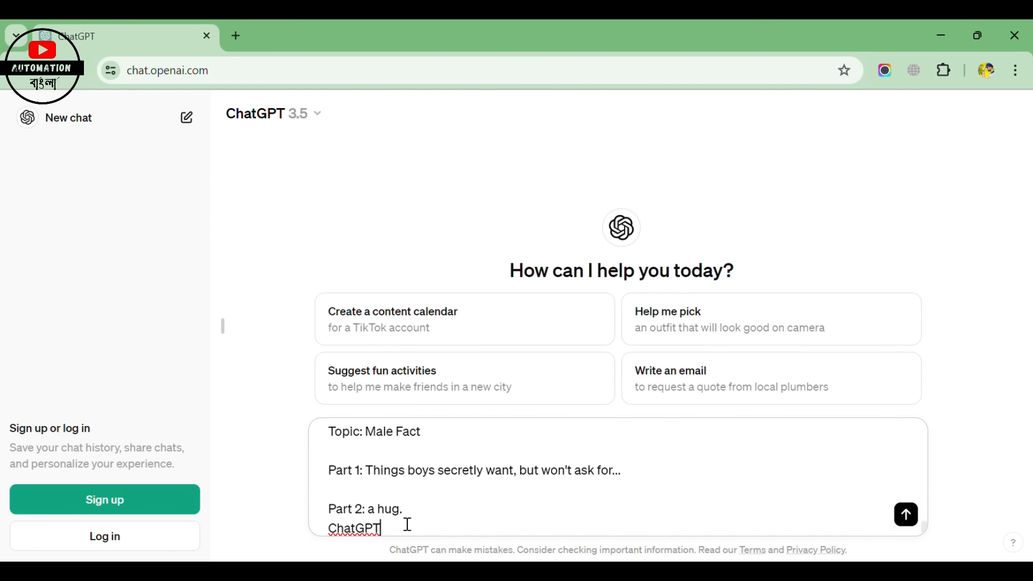
scroll(407, 525, "up", 15)
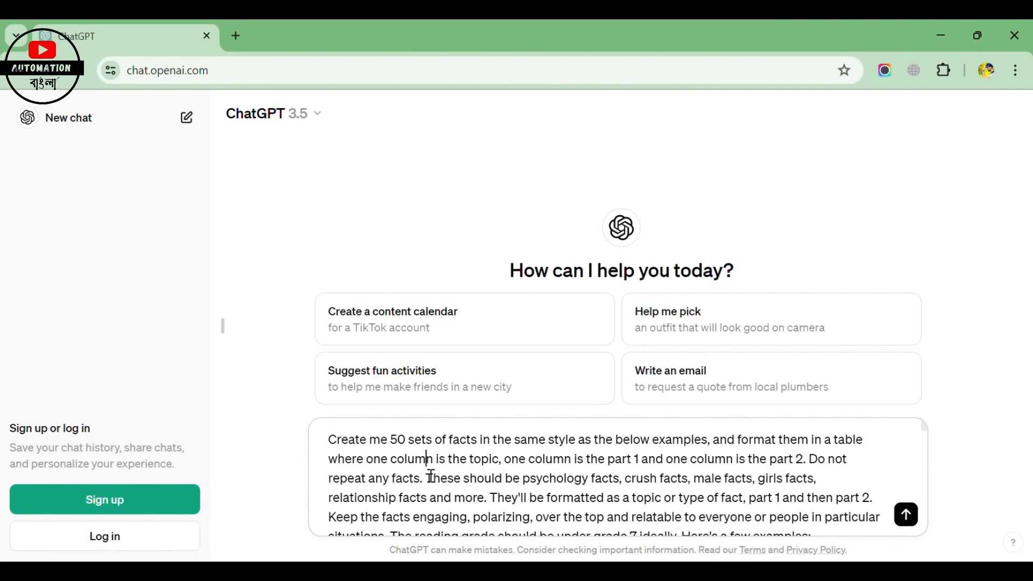
Read through the prompt's instructions and its topic, part 1 and part 2 examples before sending it.
scroll(485, 489, "down", 5)
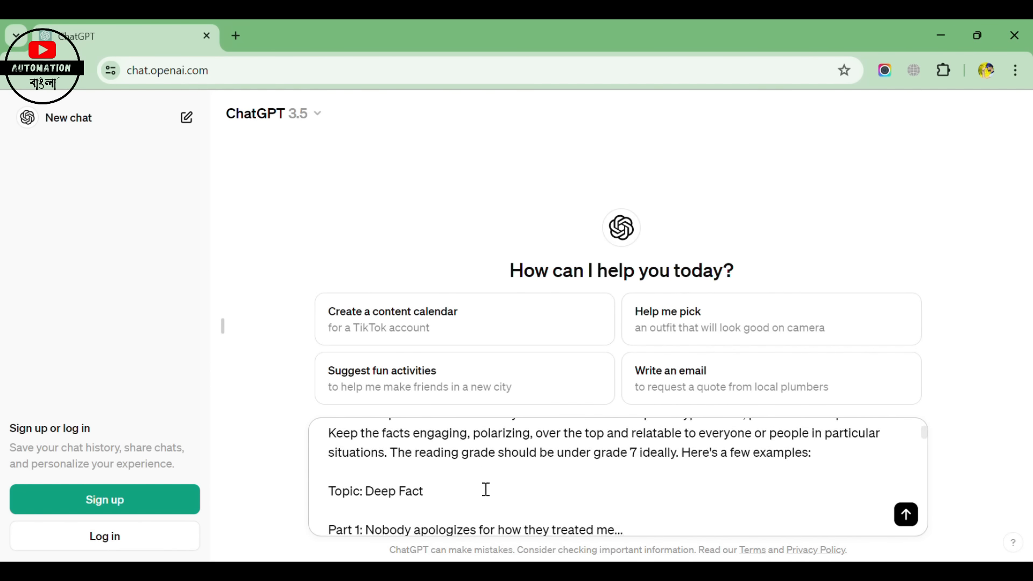
scroll(487, 490, "up", 3)
scroll(482, 489, "down", 3)
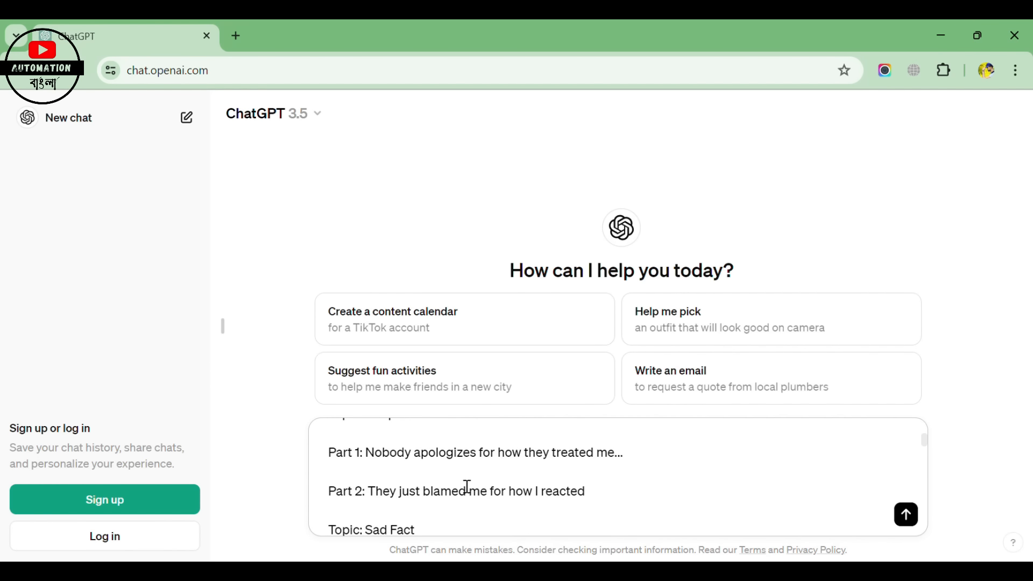
scroll(455, 487, "up", 3)
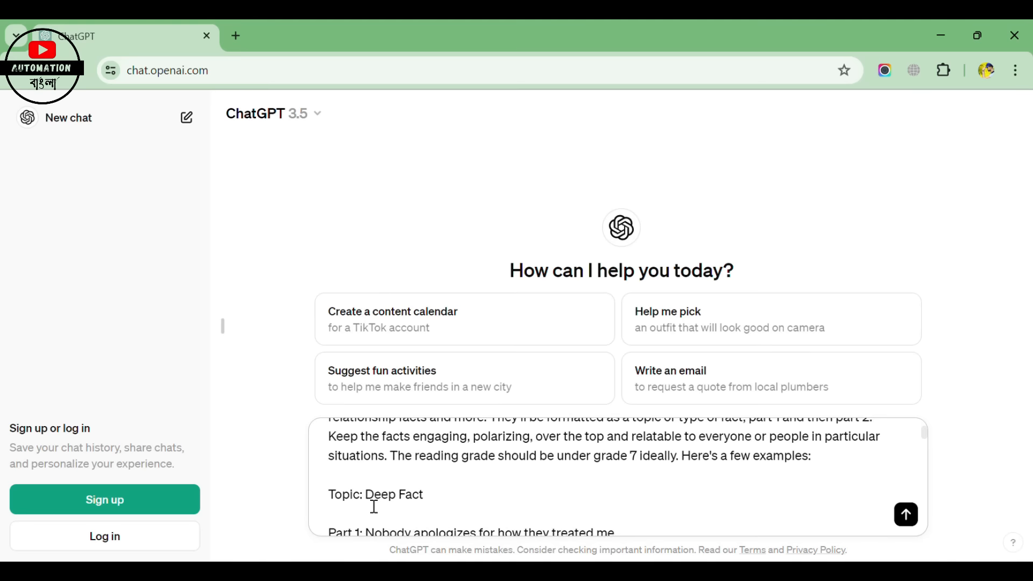
left_click_drag(365, 506, 440, 505)
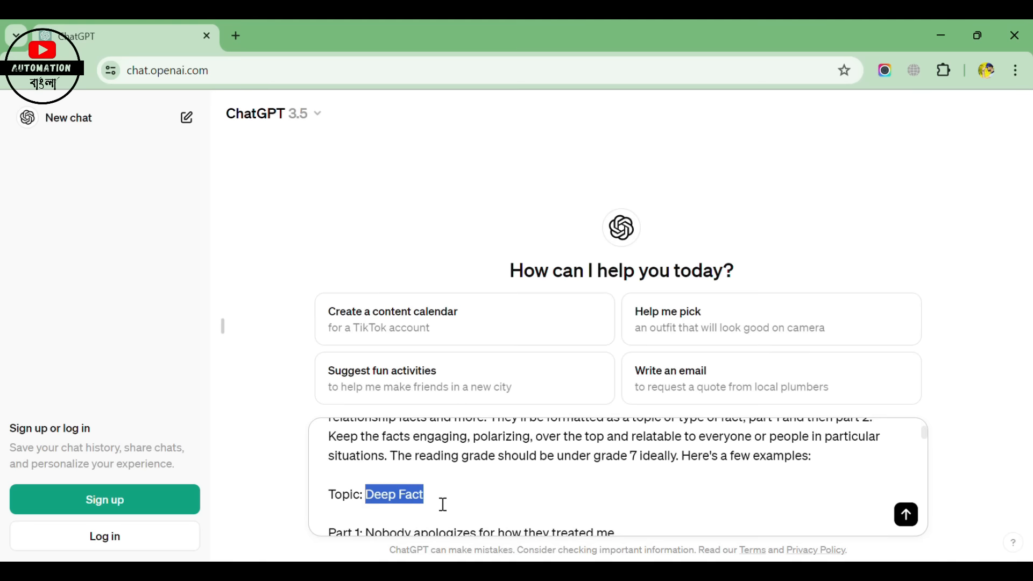
left_click(440, 505)
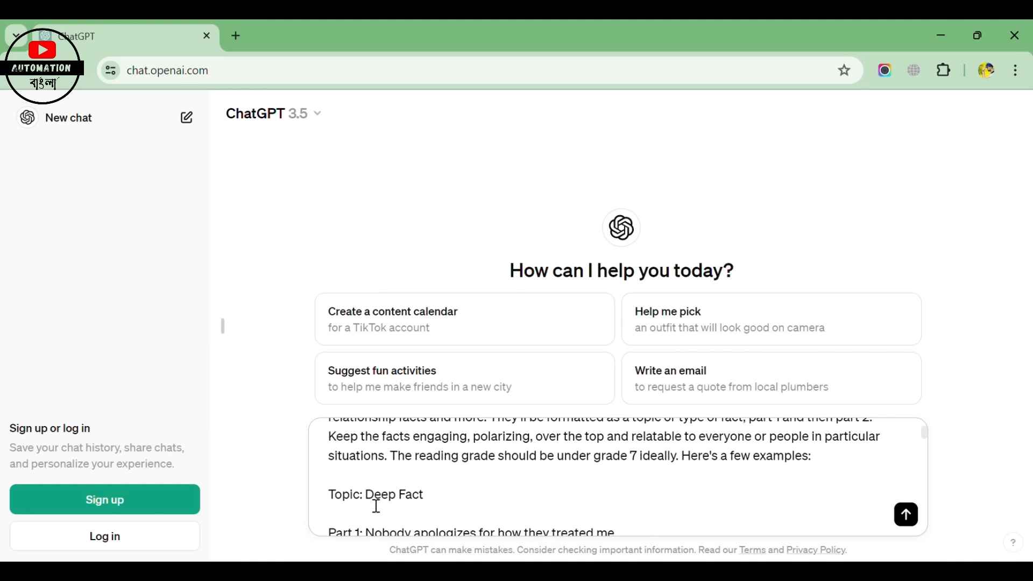
scroll(644, 489, "up", 3)
scroll(631, 489, "down", 5)
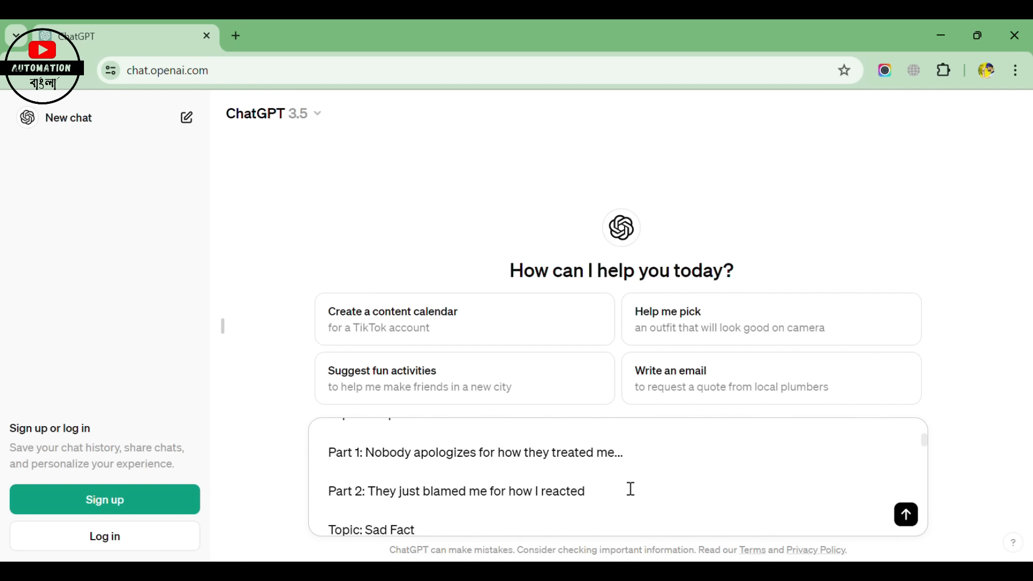
scroll(468, 494, "up", 2)
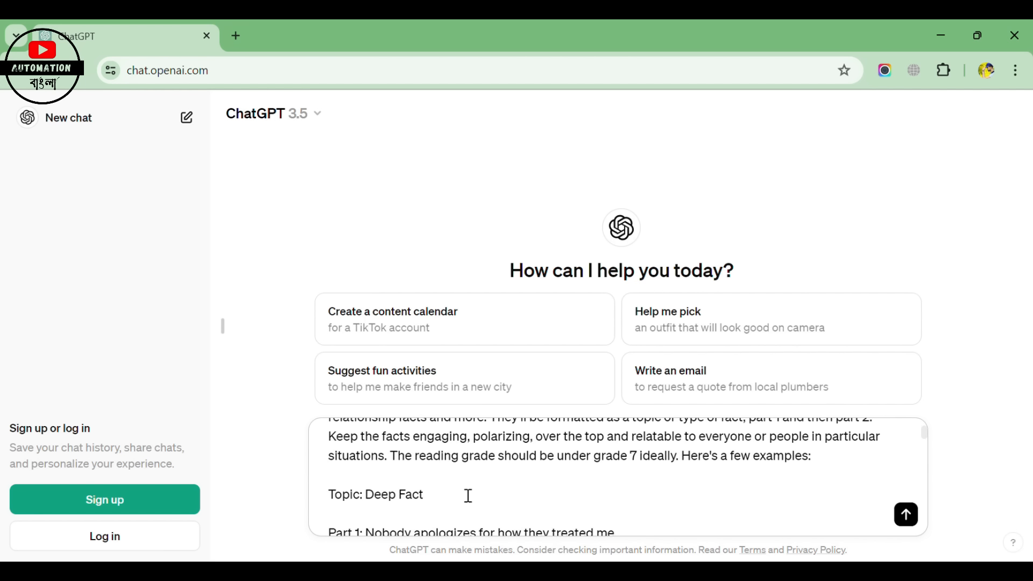
scroll(465, 494, "down", 2)
scroll(512, 475, "down", 4)
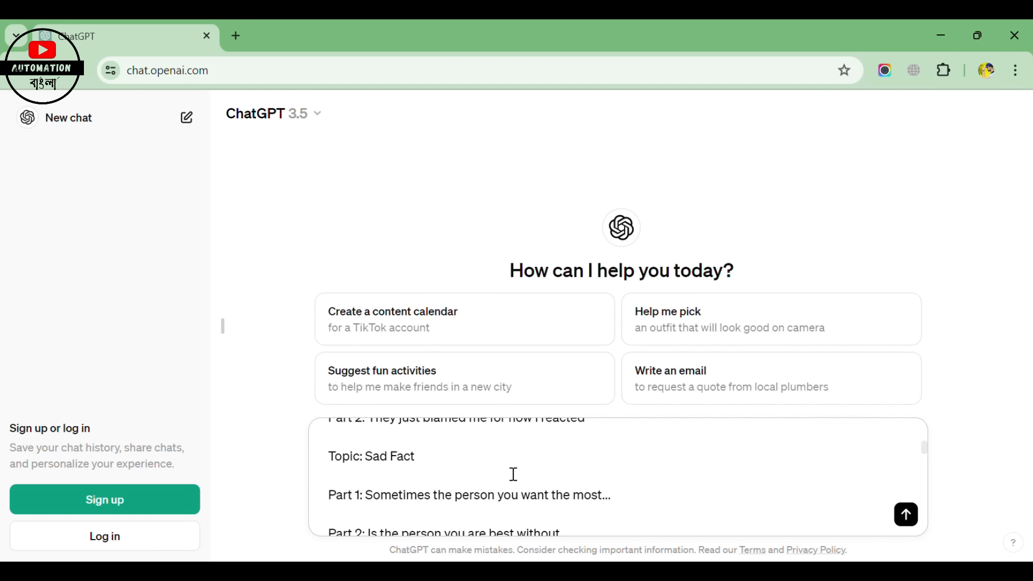
scroll(498, 484, "down", 2)
scroll(498, 486, "down", 1)
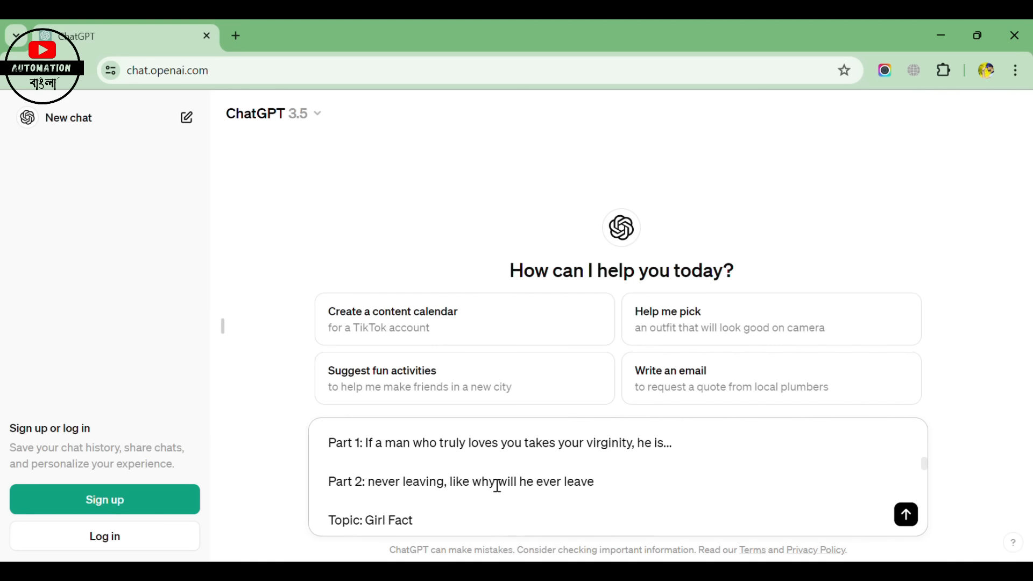
scroll(498, 486, "down", 2)
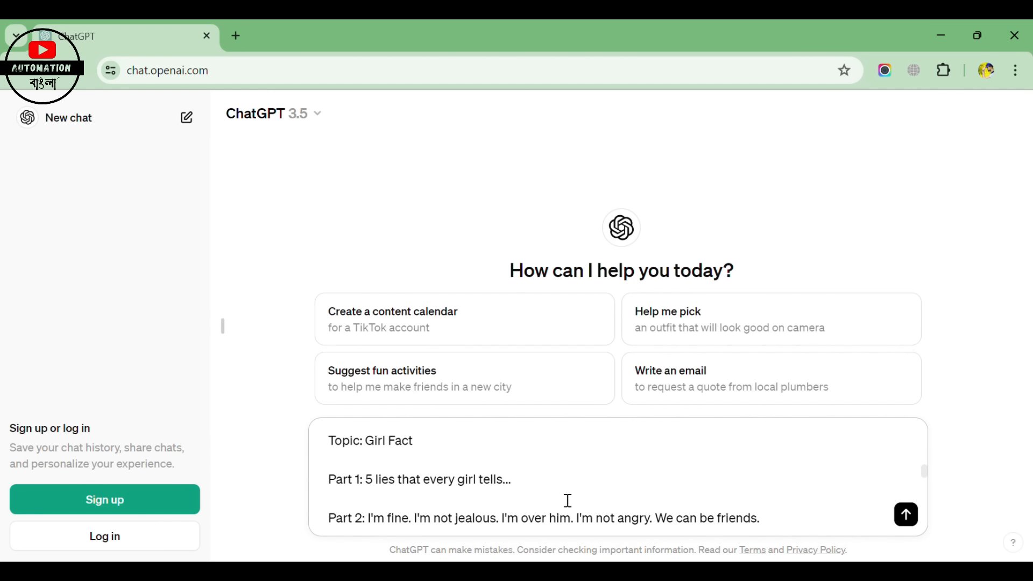
scroll(567, 500, "up", 5)
scroll(568, 501, "up", 3)
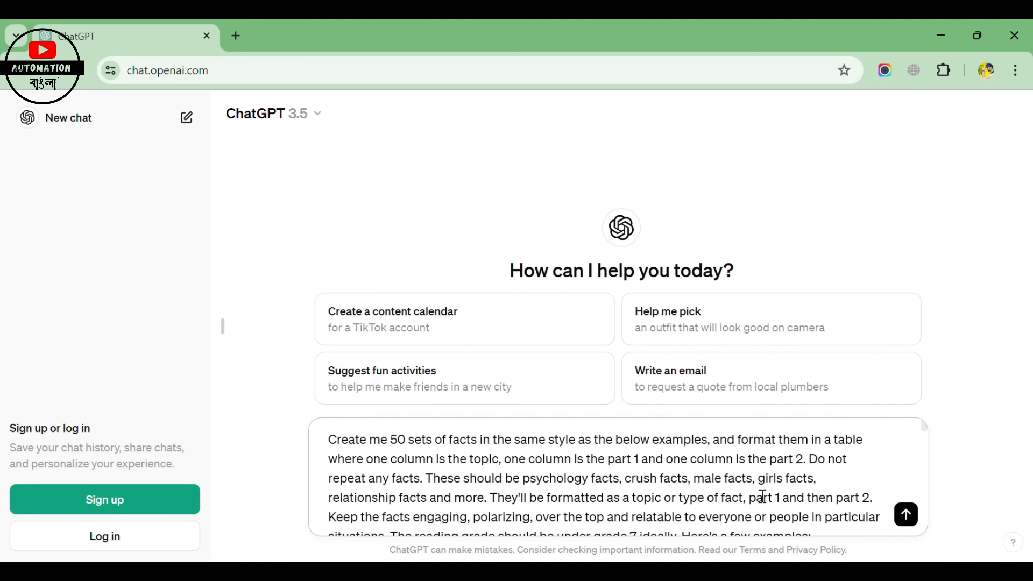
scroll(763, 496, "down", 15)
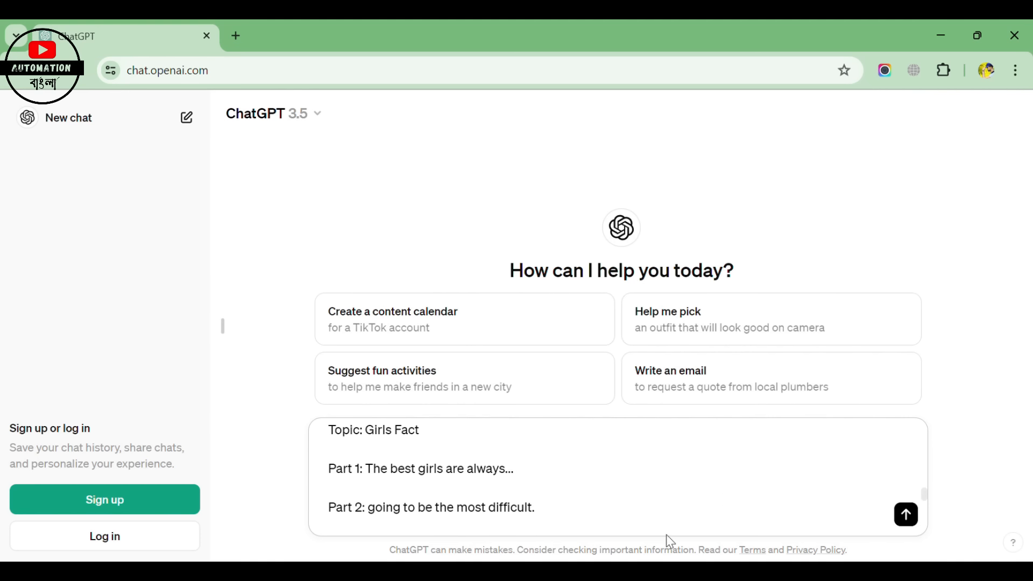
Send the prompt to ChatGPT and go through the generated table of facts.
left_click(907, 515)
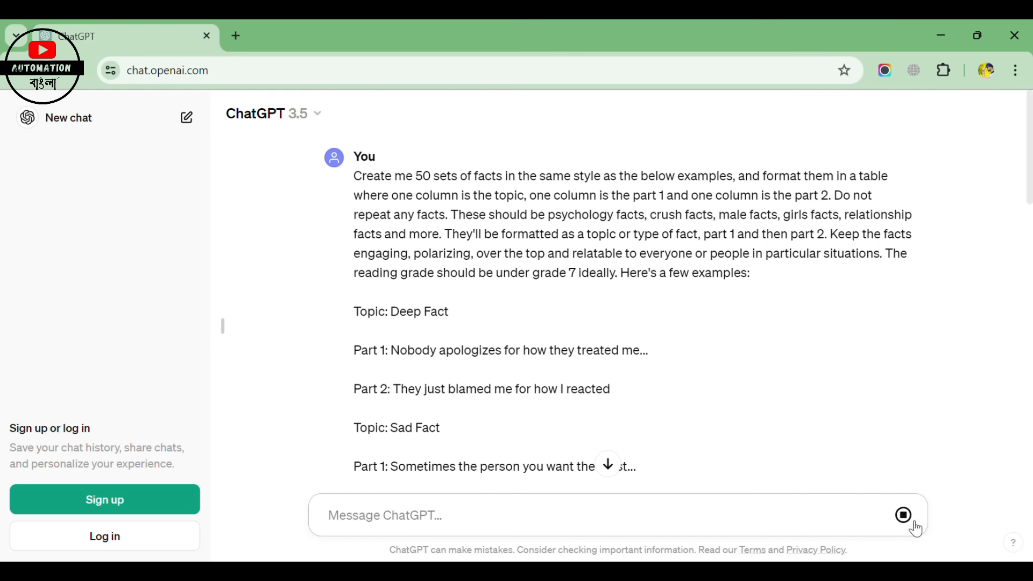
scroll(957, 410, "down", 15)
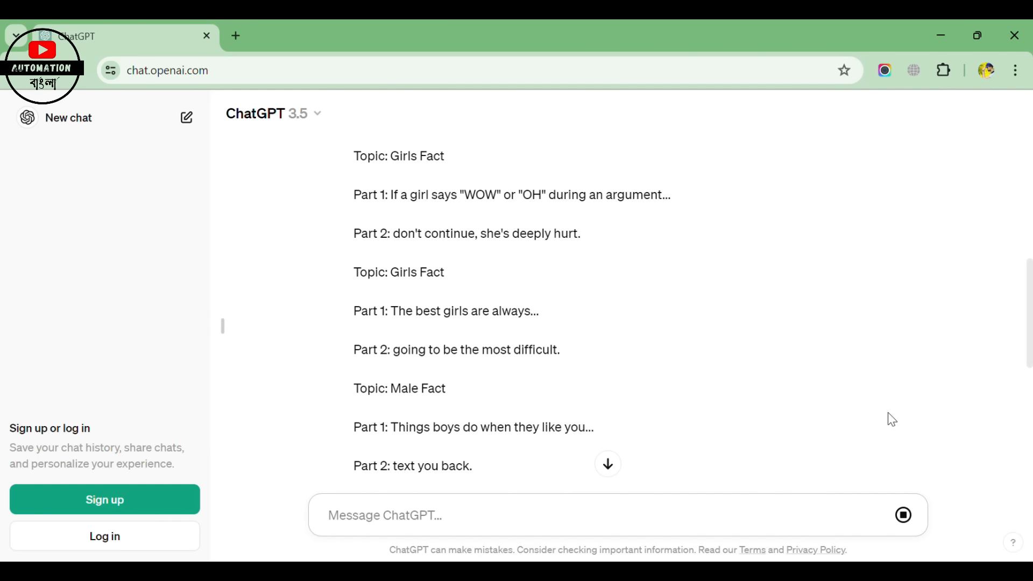
scroll(872, 425, "down", 3)
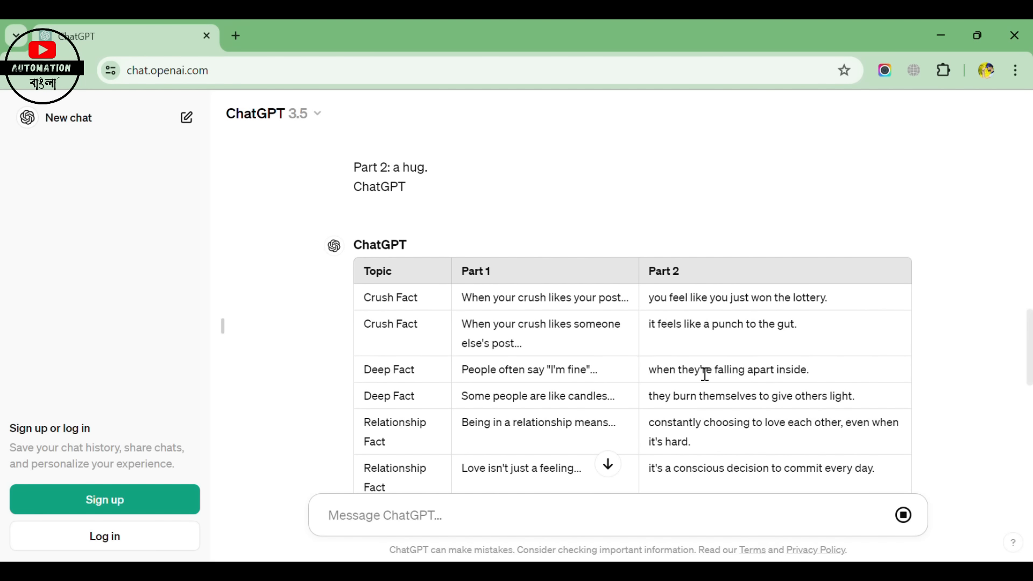
scroll(718, 393, "down", 3)
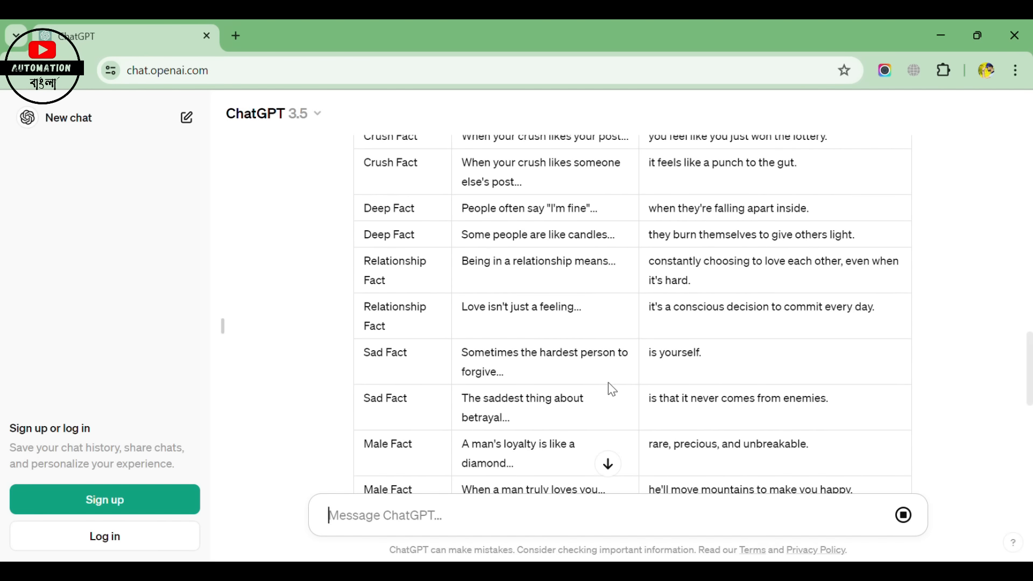
scroll(612, 388, "down", 10)
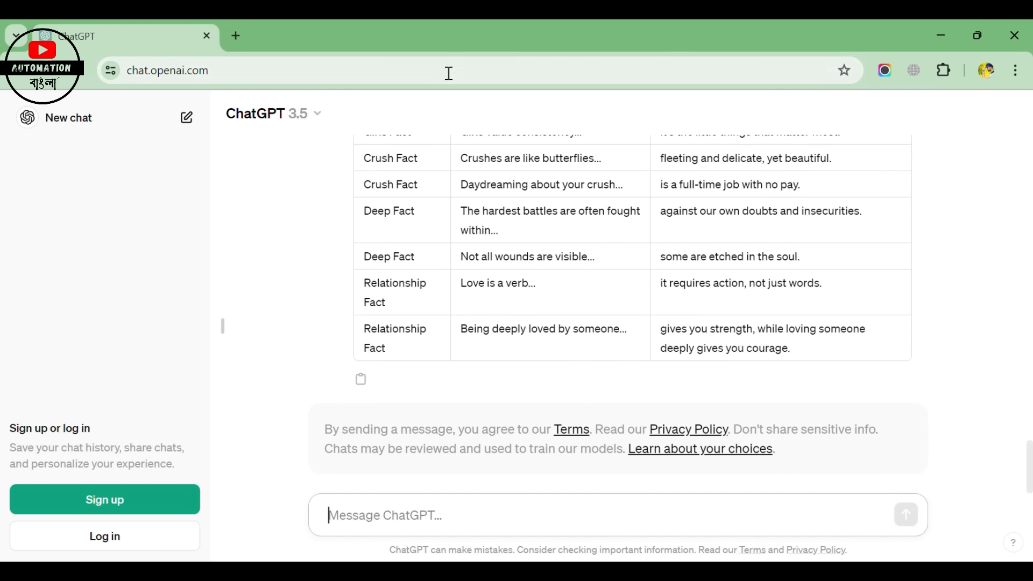
Search Google for Canva in a new browser tab and open the Canva website.
left_click(240, 32)
left_click(411, 349)
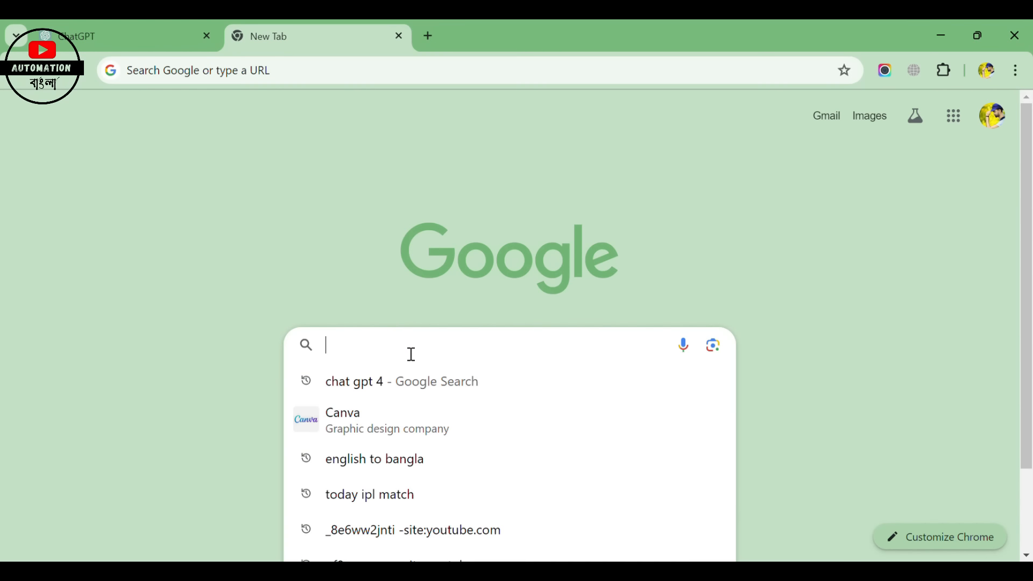
left_click(370, 425)
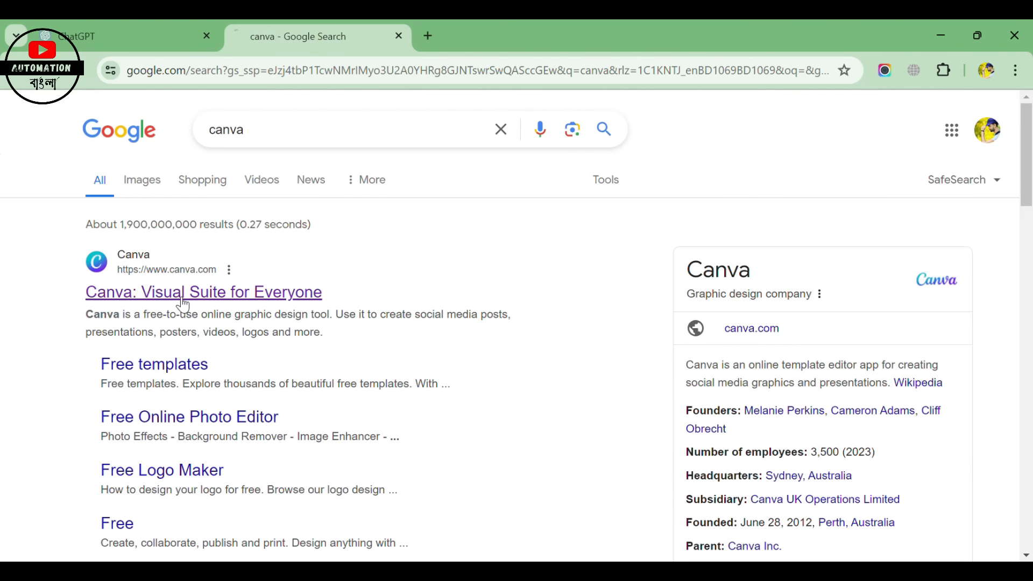
left_click(183, 302)
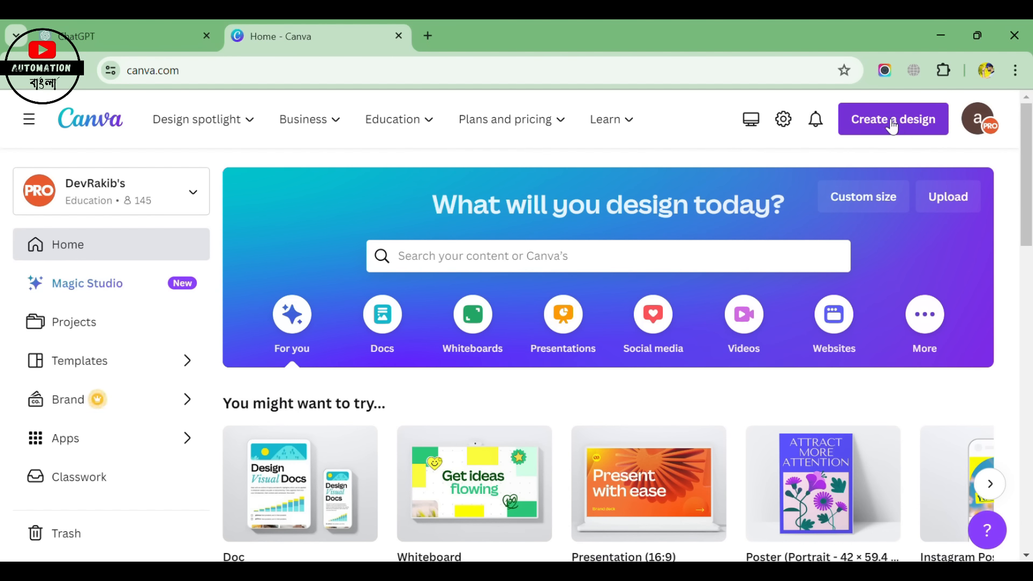
Find the YouTube design types with "yout" and create a blank YouTube Shorts design of 1080 × 1920 px.
left_click(895, 128)
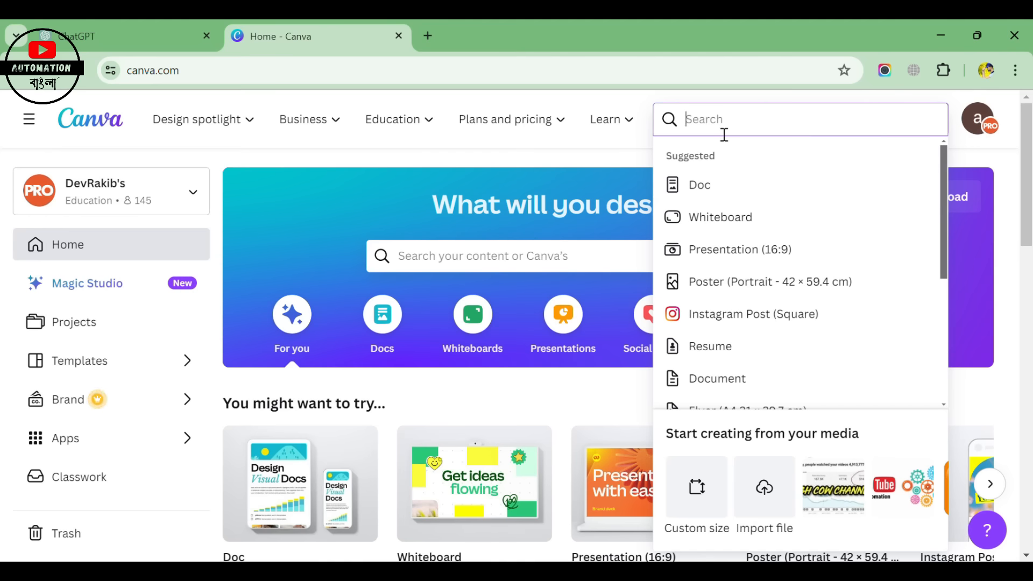
type("yout")
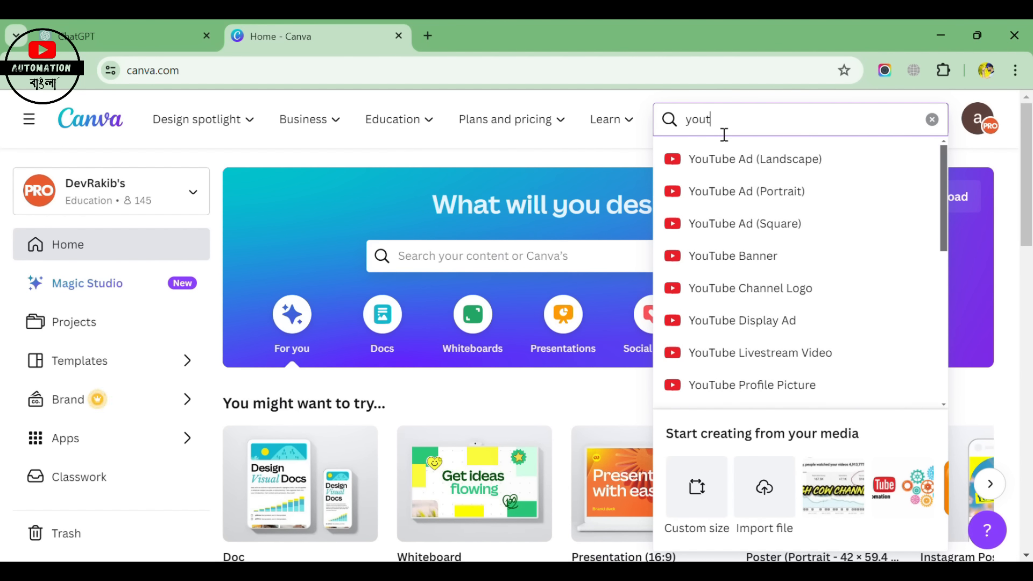
scroll(727, 344, "down", 2)
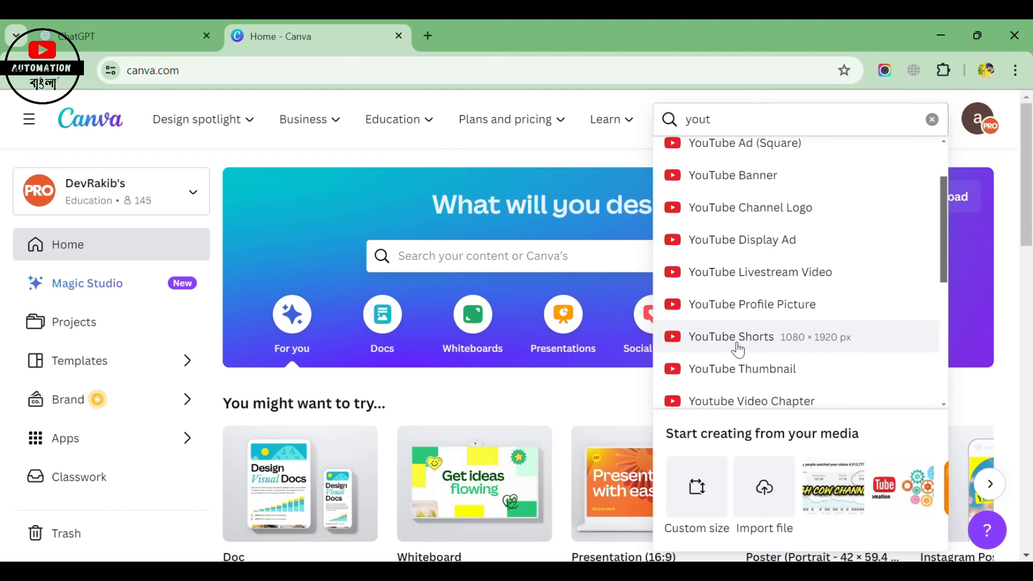
left_click(738, 350)
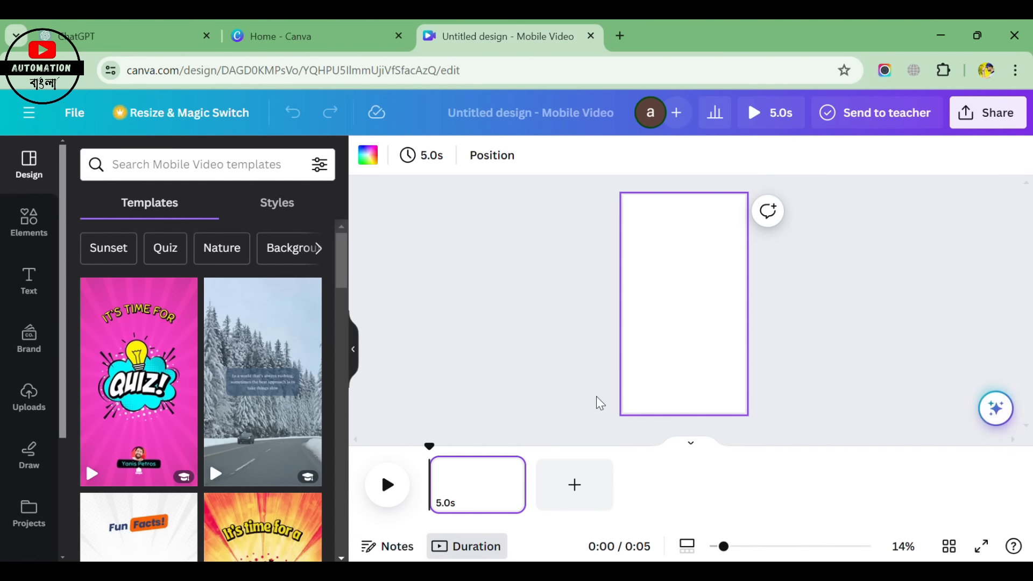
Open Canva's Videos app and search its stock videos for "sunset".
scroll(51, 485, "down", 3)
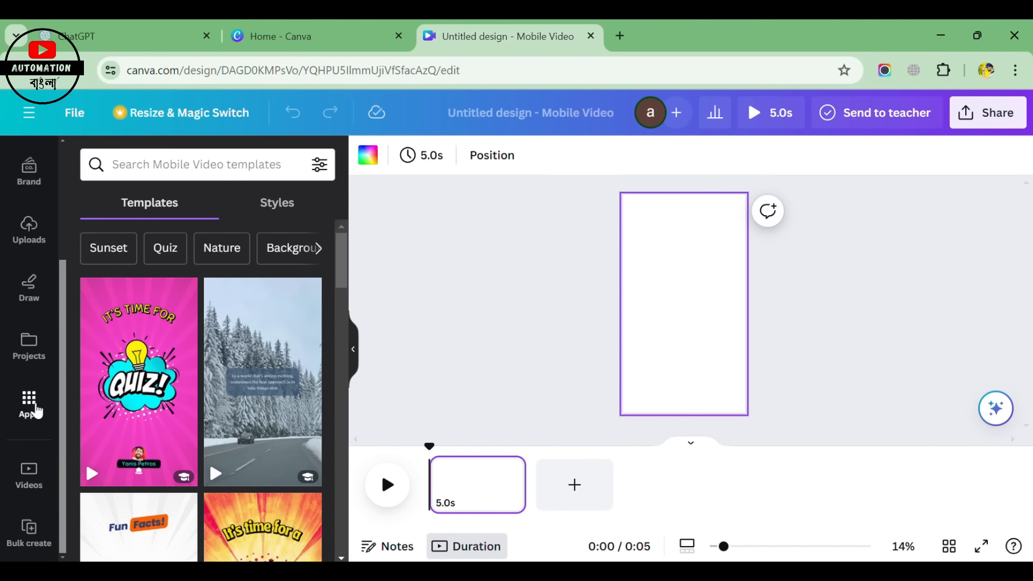
left_click(36, 408)
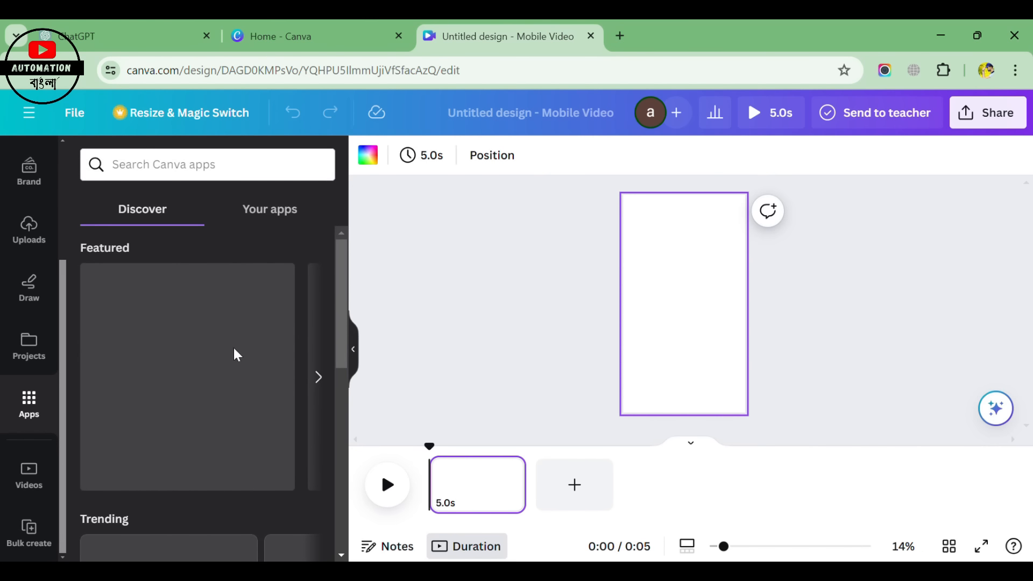
scroll(280, 365, "down", 4)
scroll(284, 371, "down", 5)
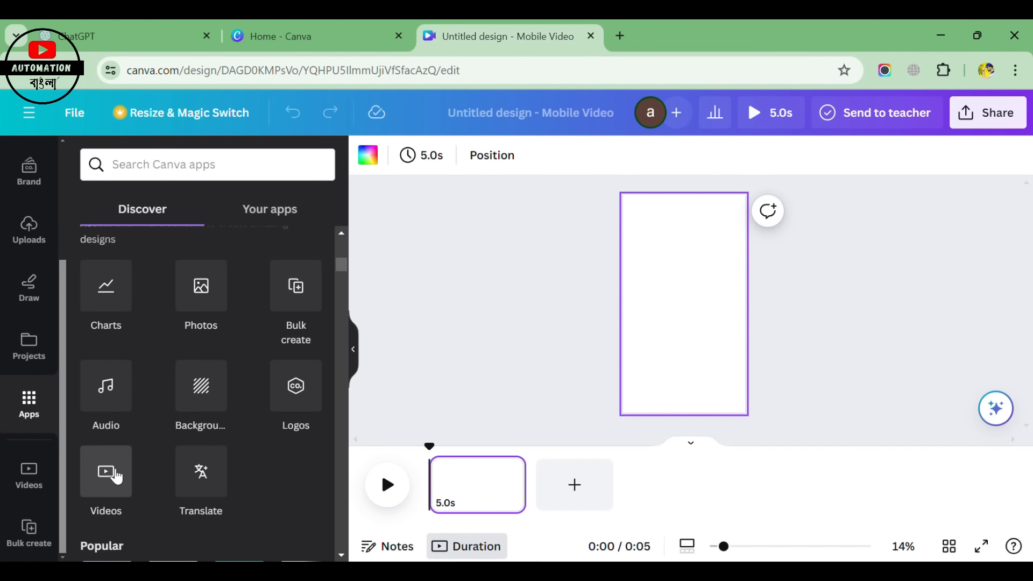
scroll(116, 484, "up", 1)
left_click(115, 483)
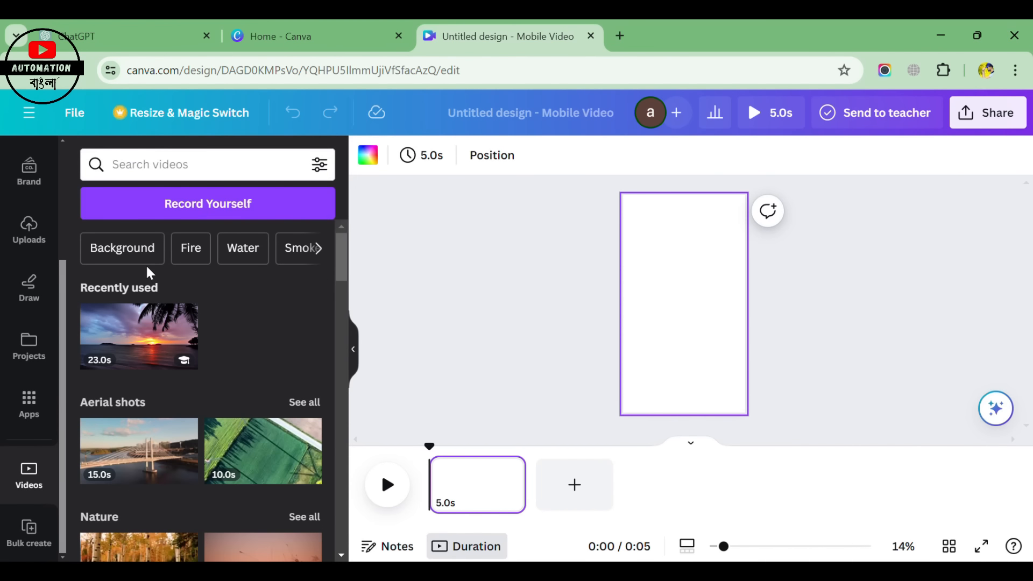
left_click(163, 175)
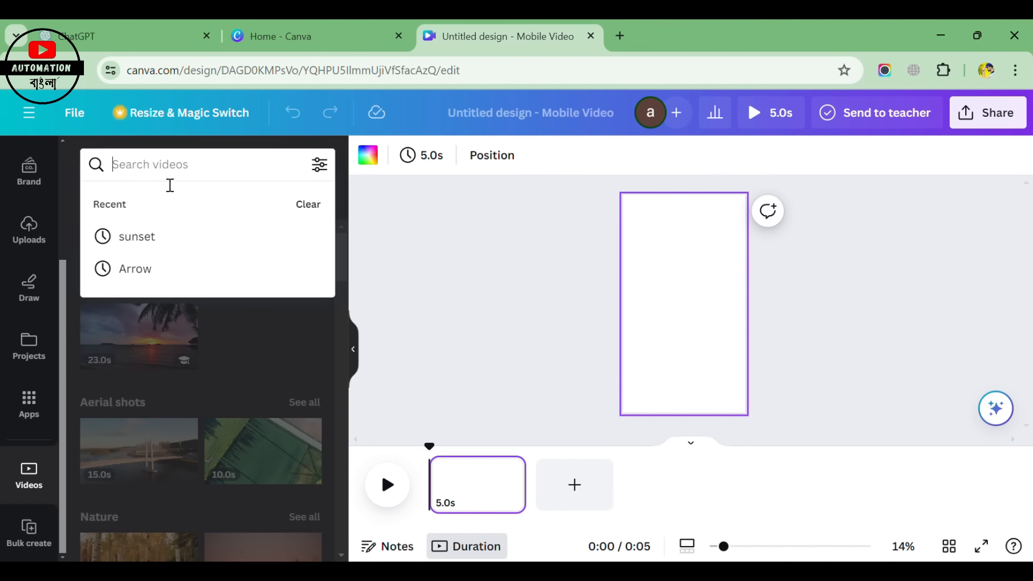
left_click(153, 238)
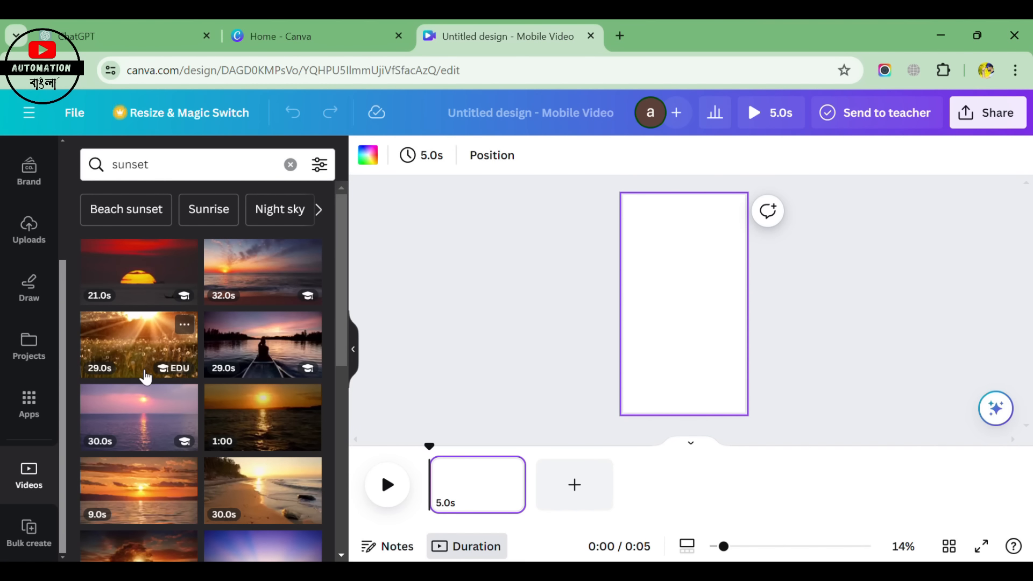
Browse the sunset videos and add the 23.0s clip of a beach sunset with palm fronds to the page.
scroll(185, 383, "down", 10)
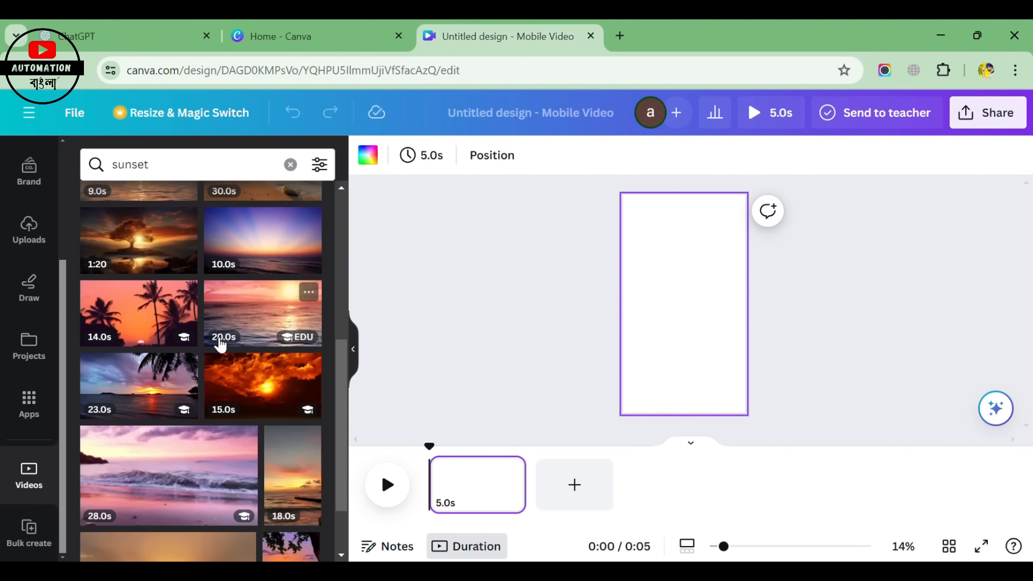
scroll(194, 416, "down", 3)
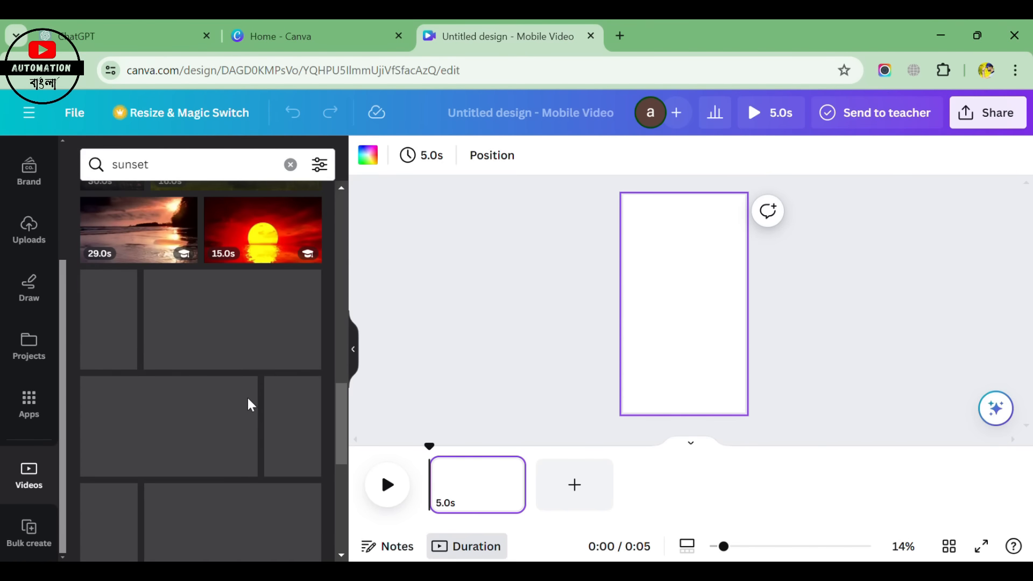
scroll(254, 405, "up", 10)
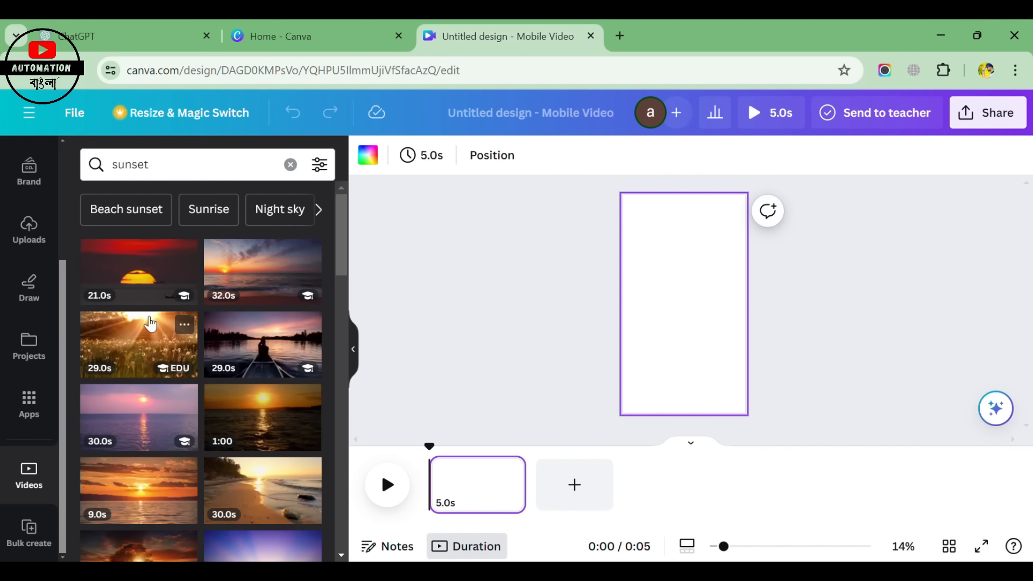
scroll(166, 360, "down", 5)
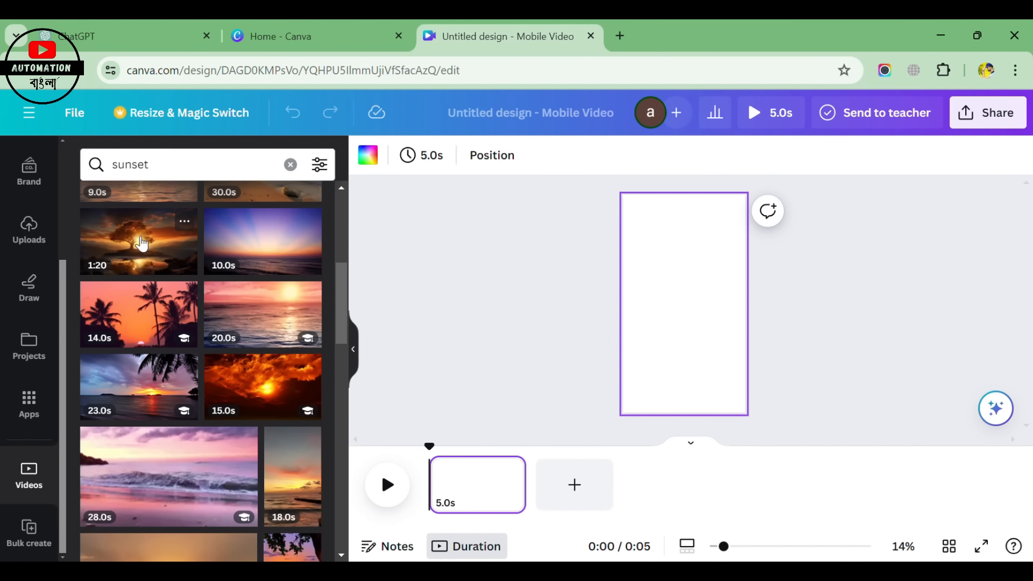
scroll(188, 323, "down", 2)
left_click(132, 316)
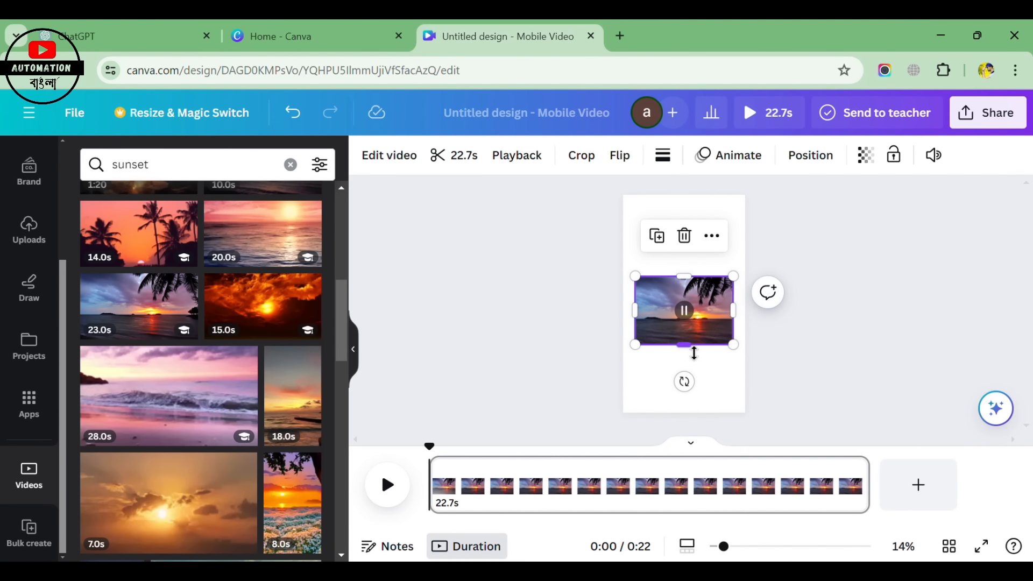
Stretch the sunset video on all four sides to fill the whole page and lock its position.
left_click_drag(694, 353, 694, 428)
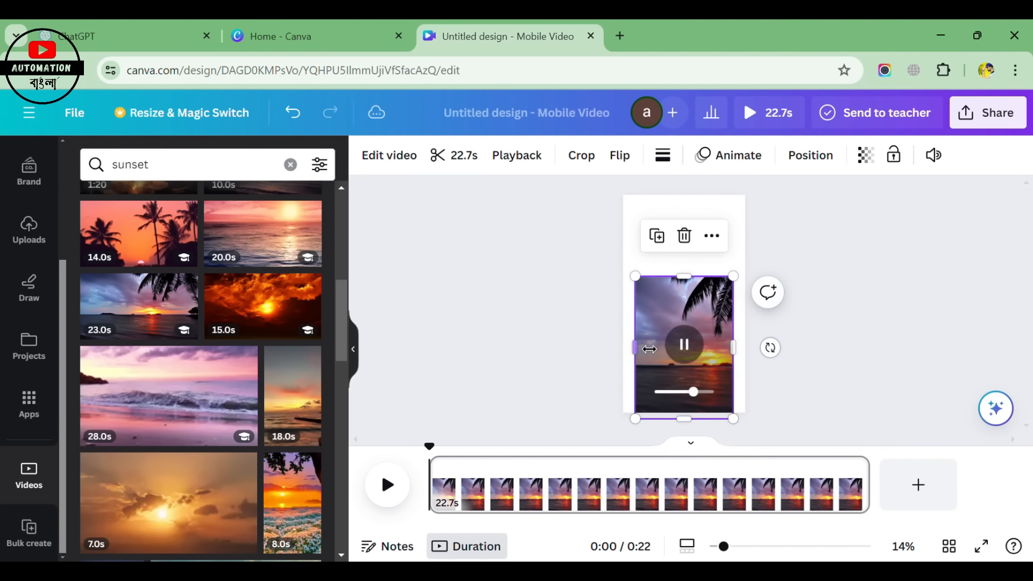
left_click_drag(649, 349, 637, 349)
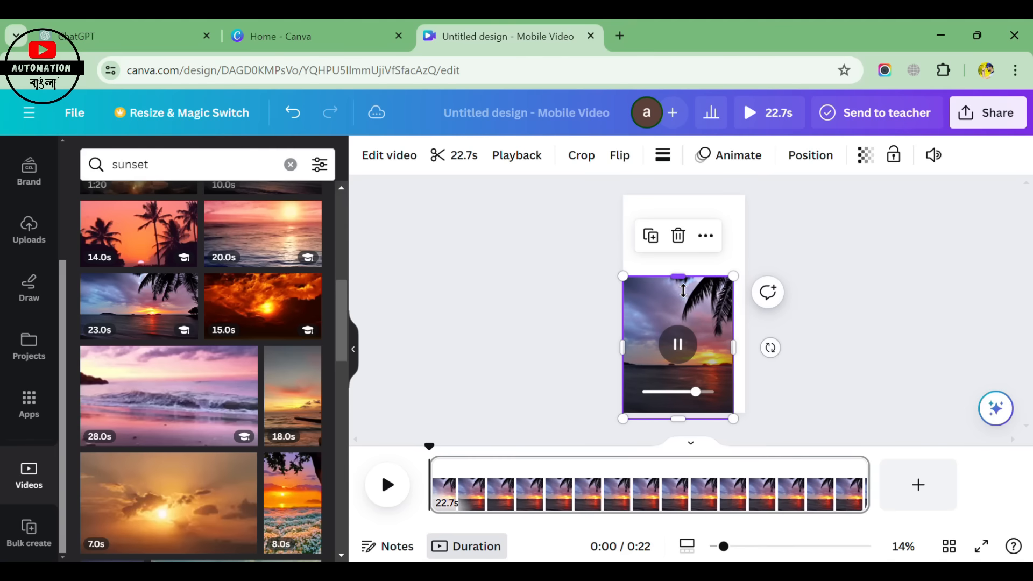
left_click_drag(683, 291, 684, 209)
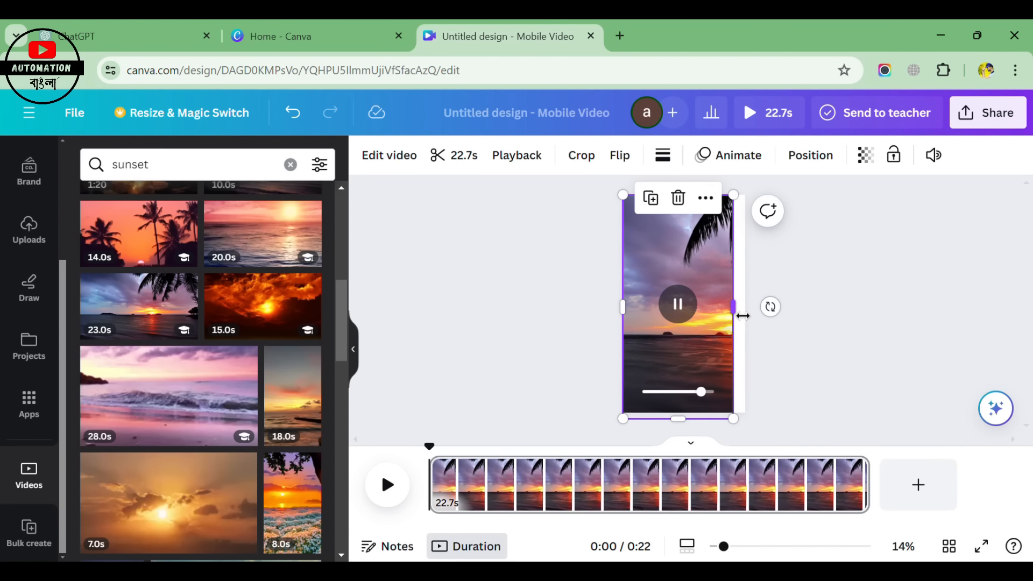
left_click_drag(743, 316, 758, 331)
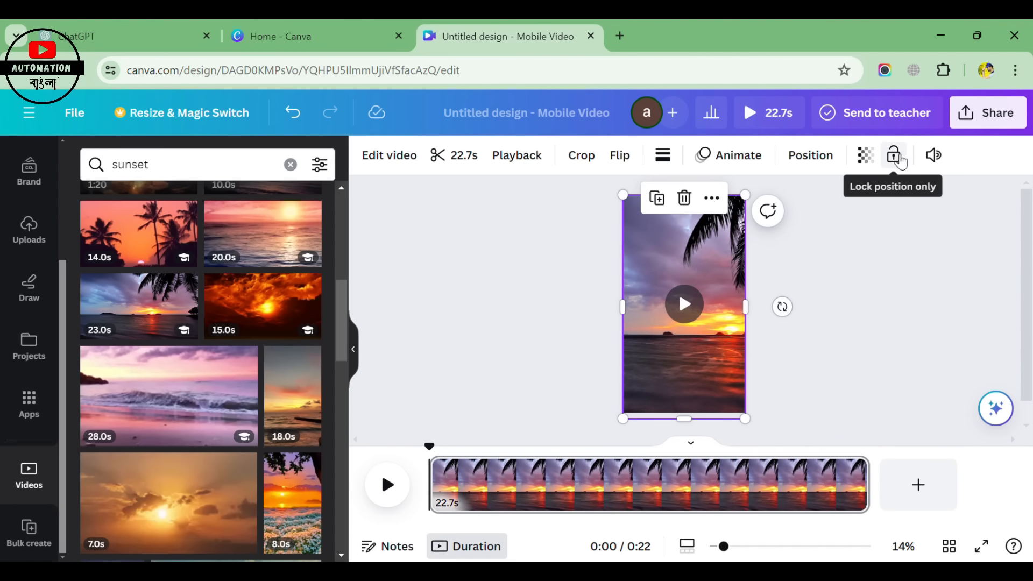
left_click(900, 161)
left_click(860, 347)
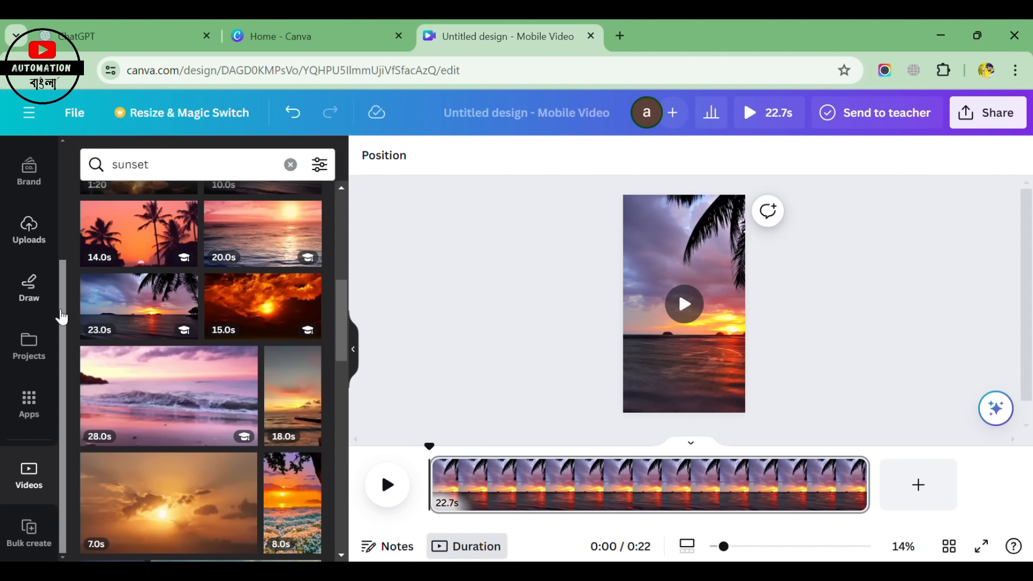
Add a heading reading "Topic" in the upper part of the page and colour it white.
scroll(38, 290, "up", 3)
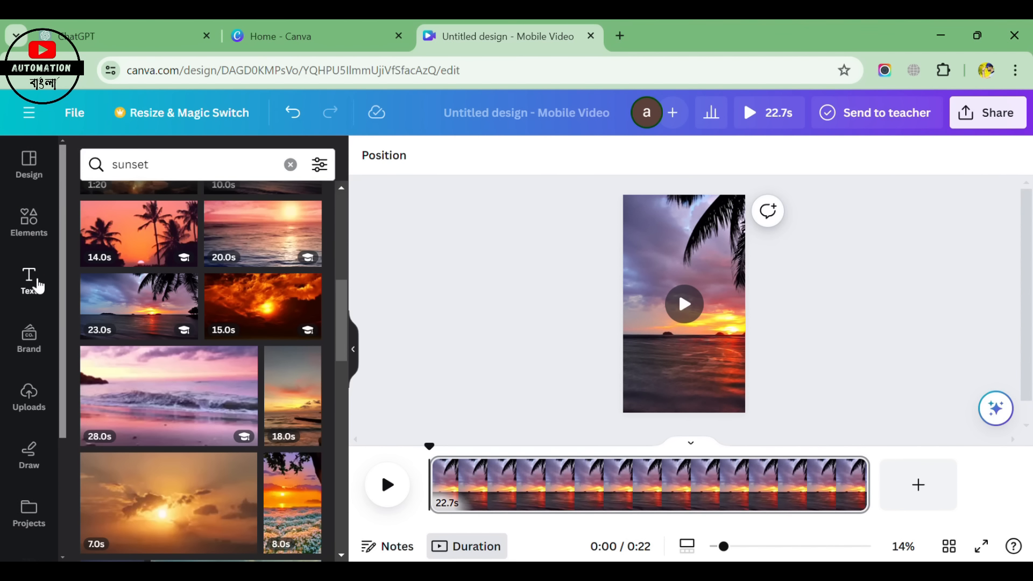
left_click(31, 281)
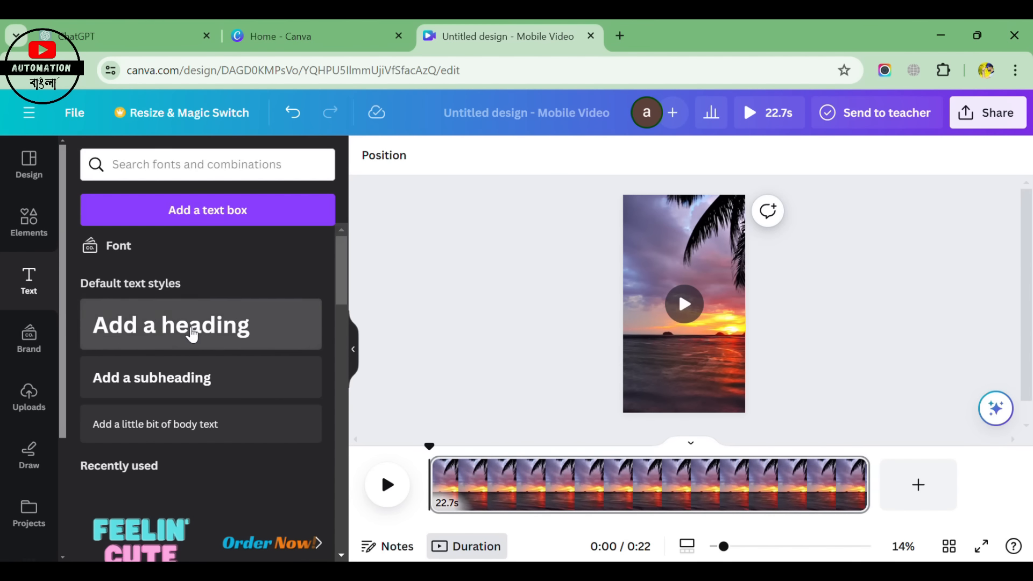
left_click(192, 334)
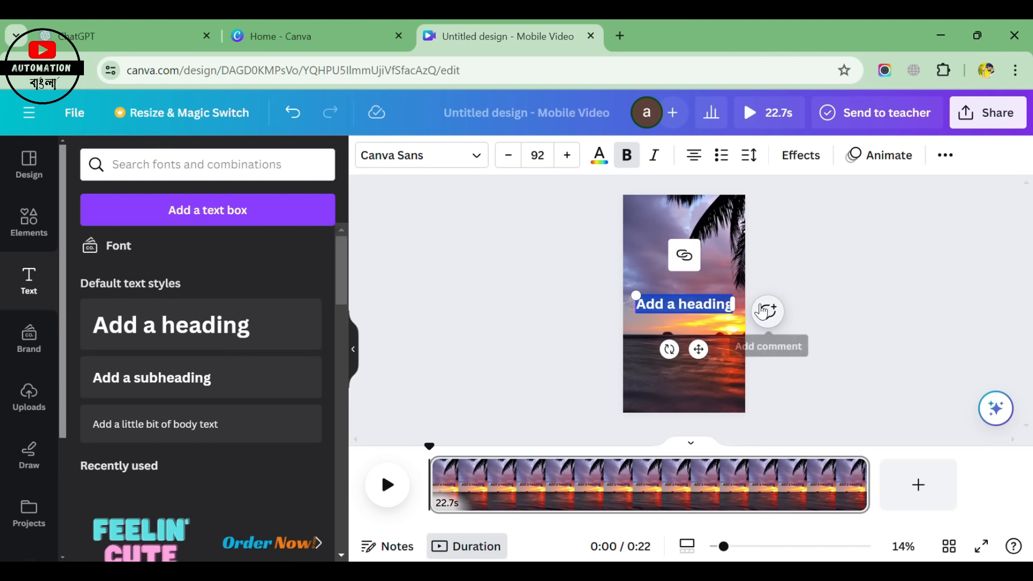
type("Topic")
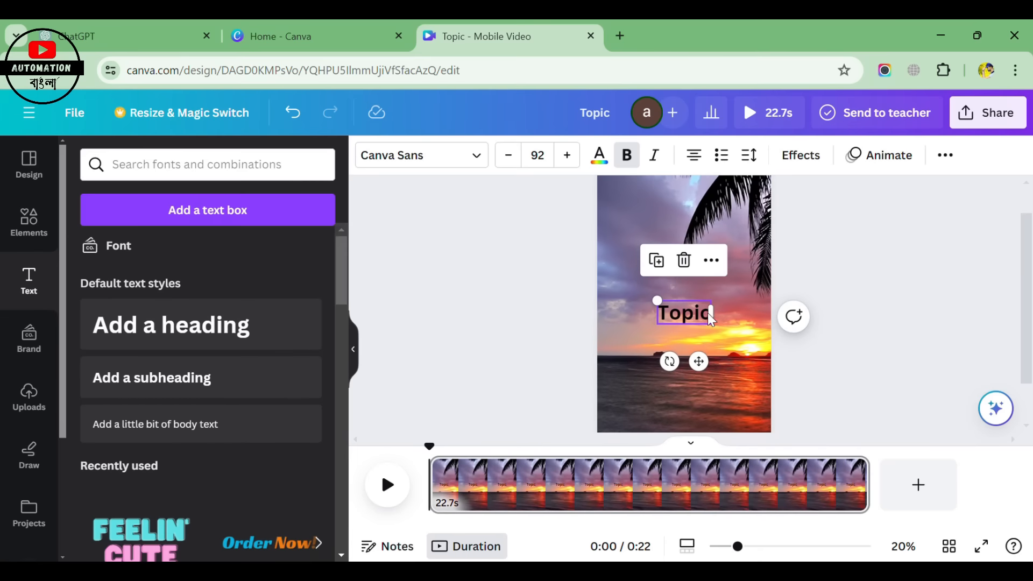
left_click_drag(710, 319, 701, 222)
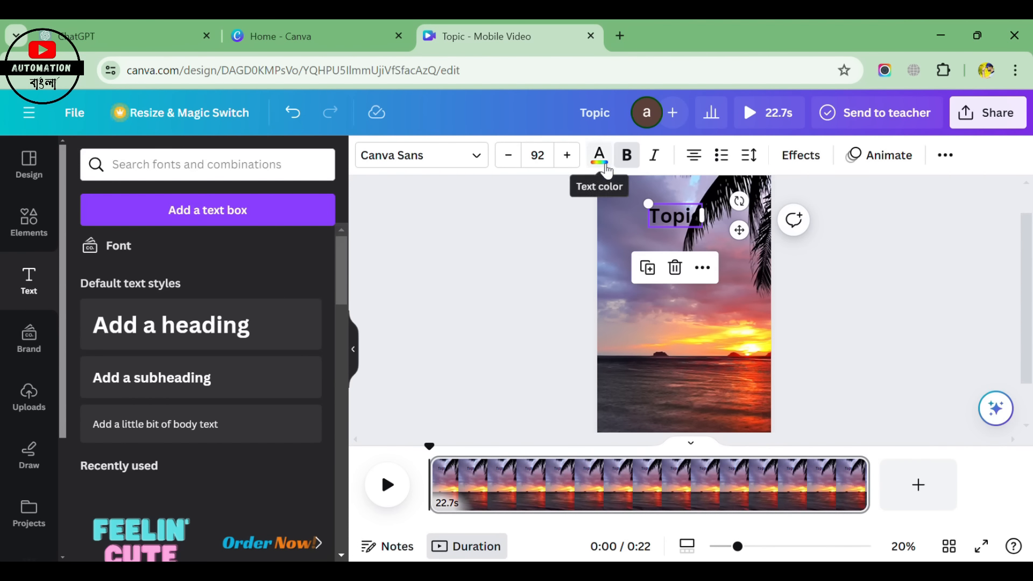
left_click(606, 170)
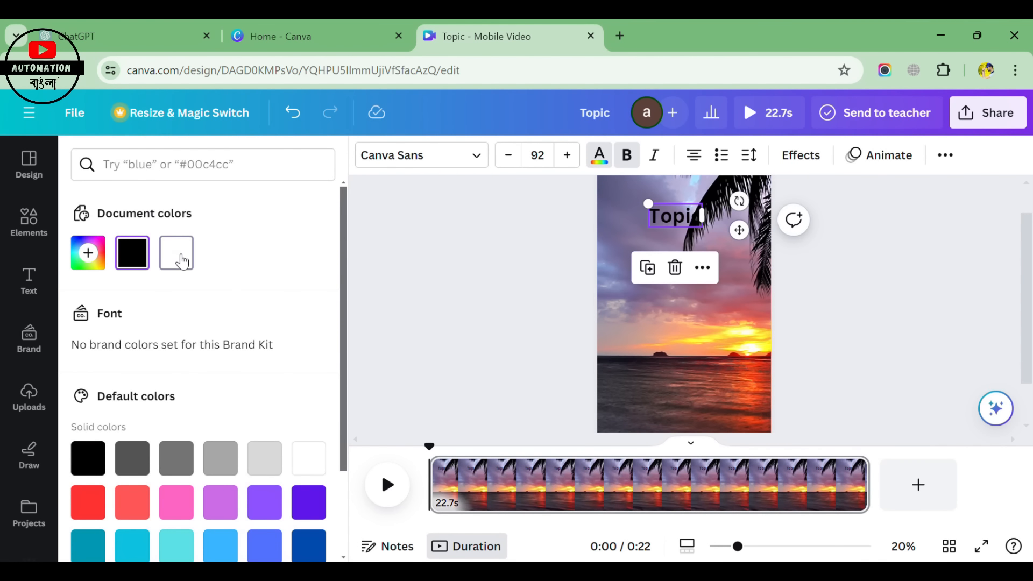
left_click(178, 254)
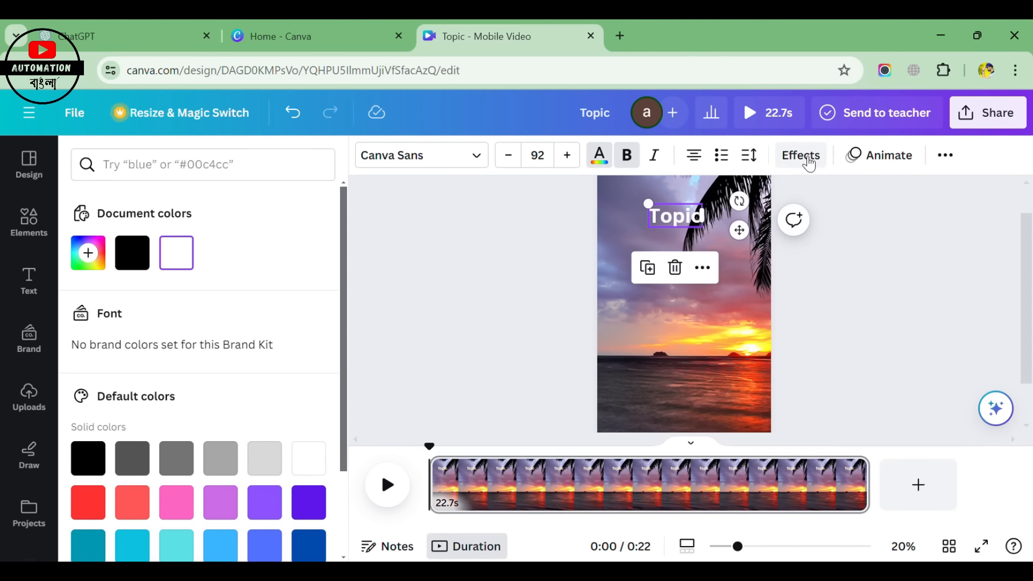
Apply the Background text effect to the Topic heading and shrink it to font size 63.
left_click(808, 165)
scroll(260, 295, "down", 3)
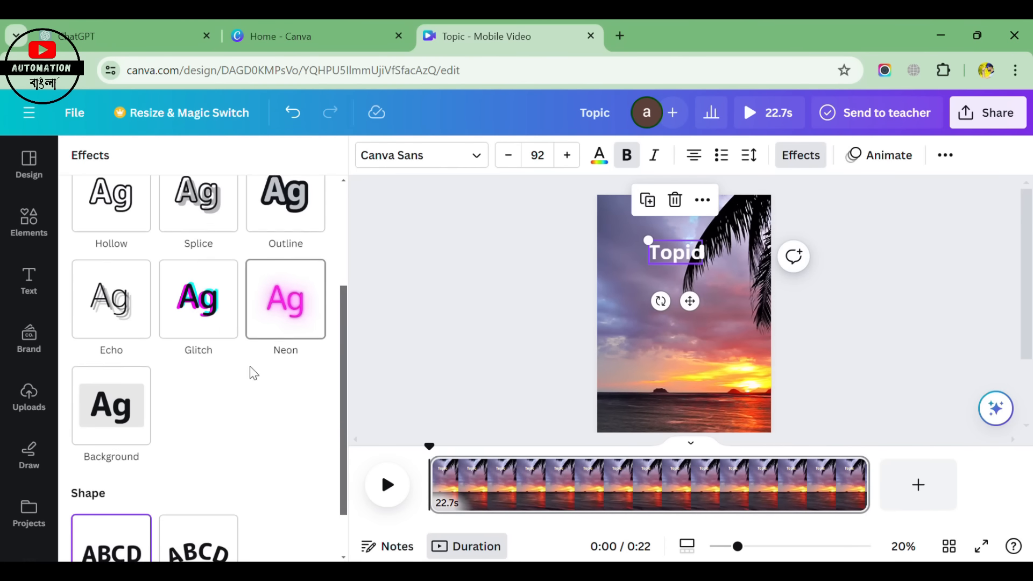
left_click(102, 350)
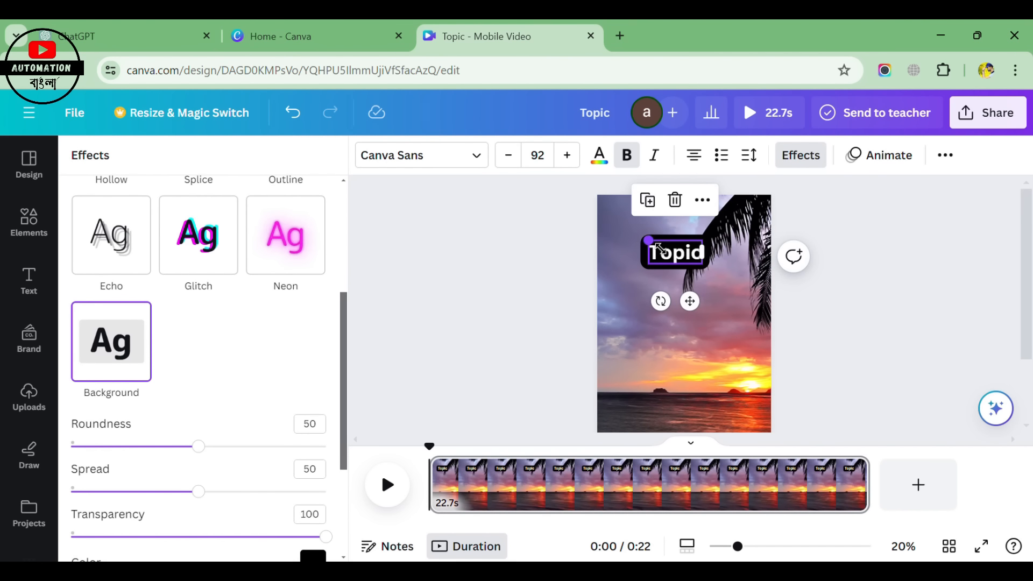
left_click_drag(659, 246, 693, 246)
left_click(956, 361)
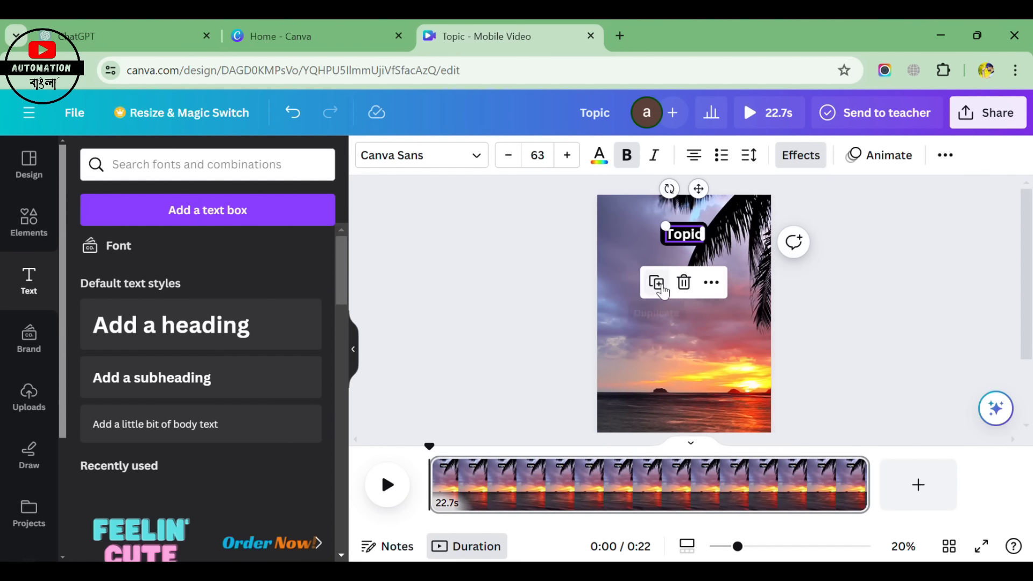
Duplicate the Topic heading, place the copy mid-page below the original and set its effect style to None.
left_click(658, 285)
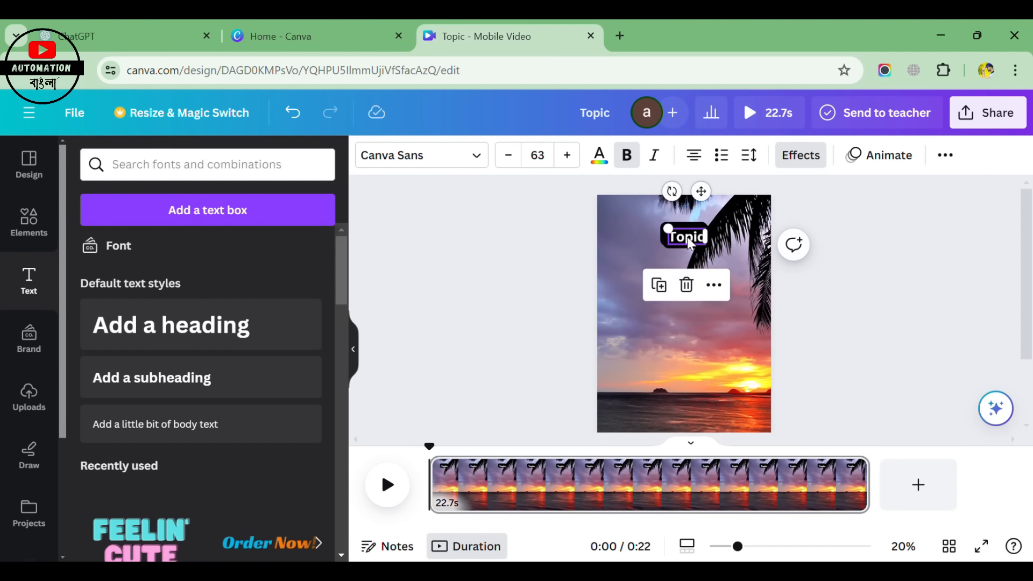
left_click_drag(688, 248, 683, 321)
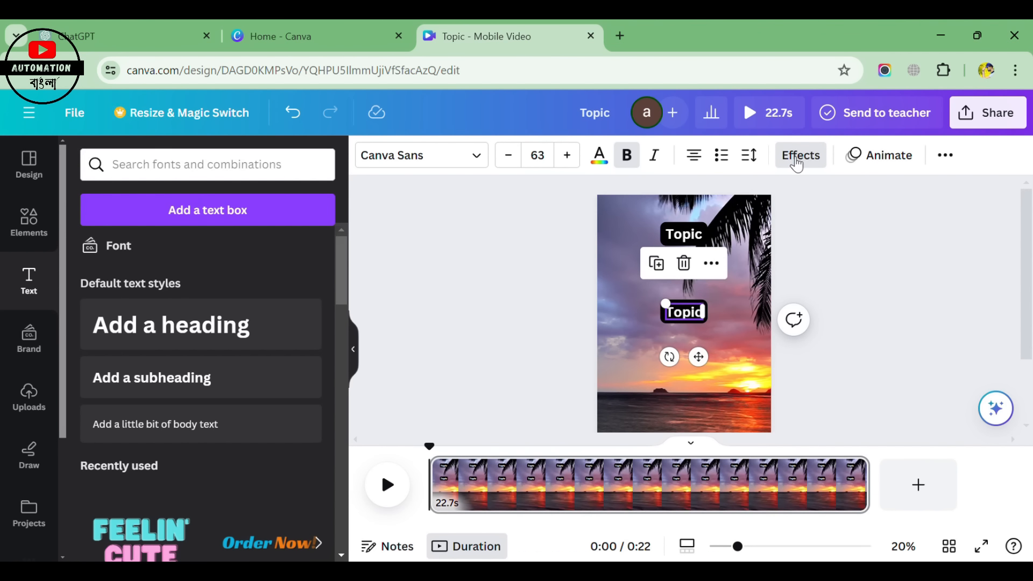
left_click(798, 157)
scroll(207, 420, "down", 2)
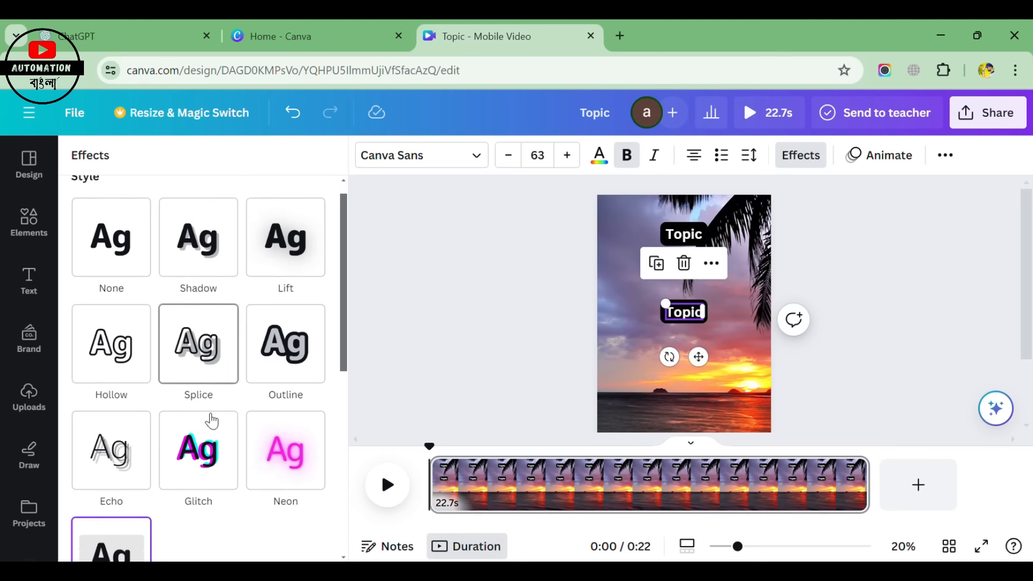
scroll(190, 362, "up", 2)
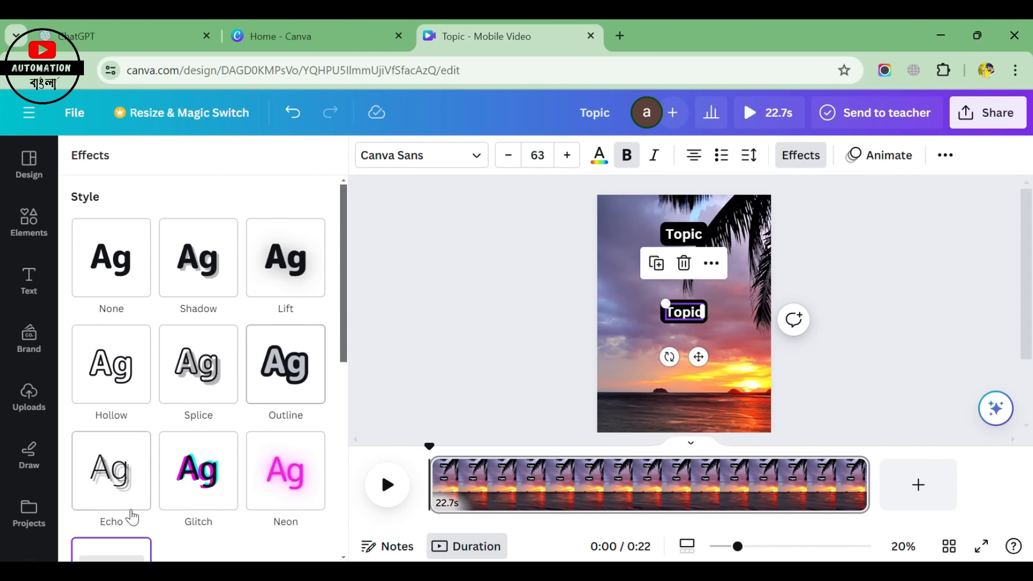
left_click(111, 253)
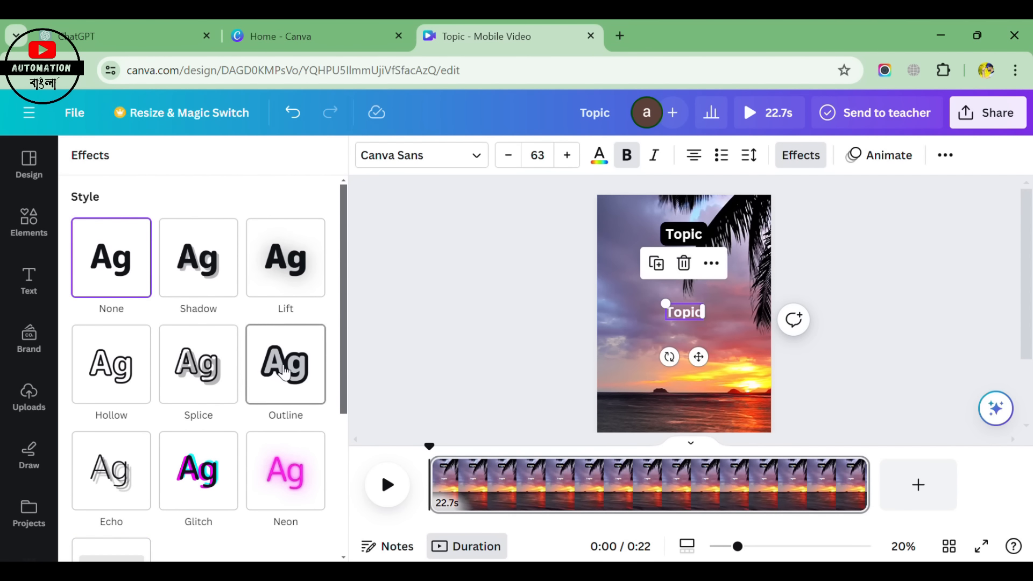
Give the lower Topic text a black Outline effect with a thickness of 135.
left_click(285, 372)
left_click(316, 498)
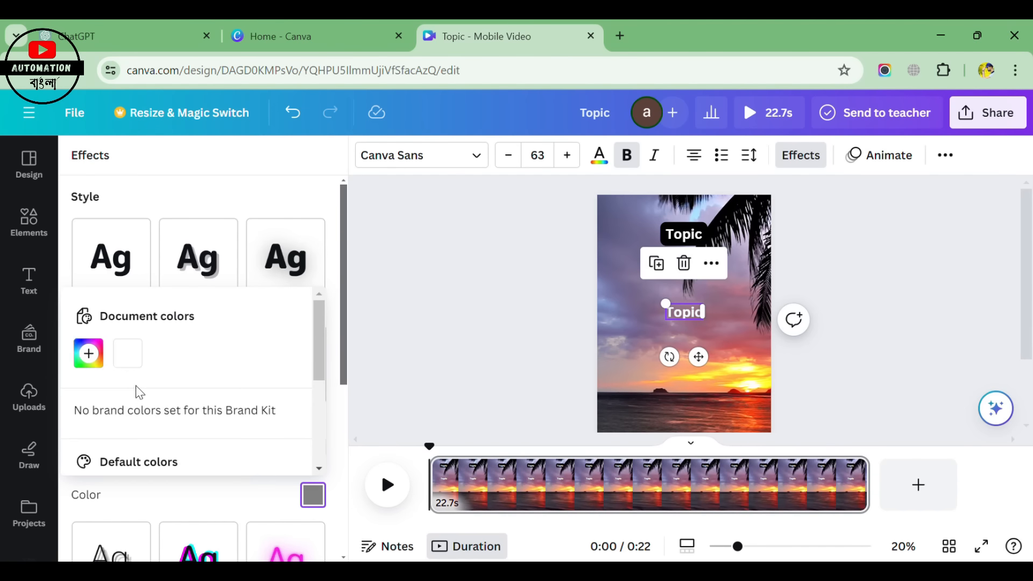
scroll(139, 393, "down", 2)
left_click(88, 441)
left_click(339, 337)
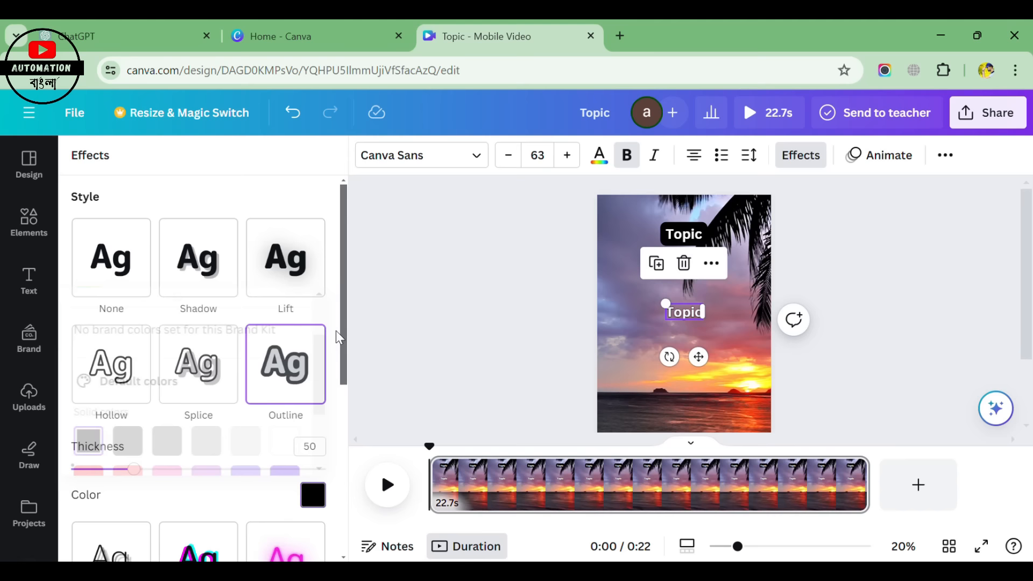
left_click_drag(132, 469, 245, 469)
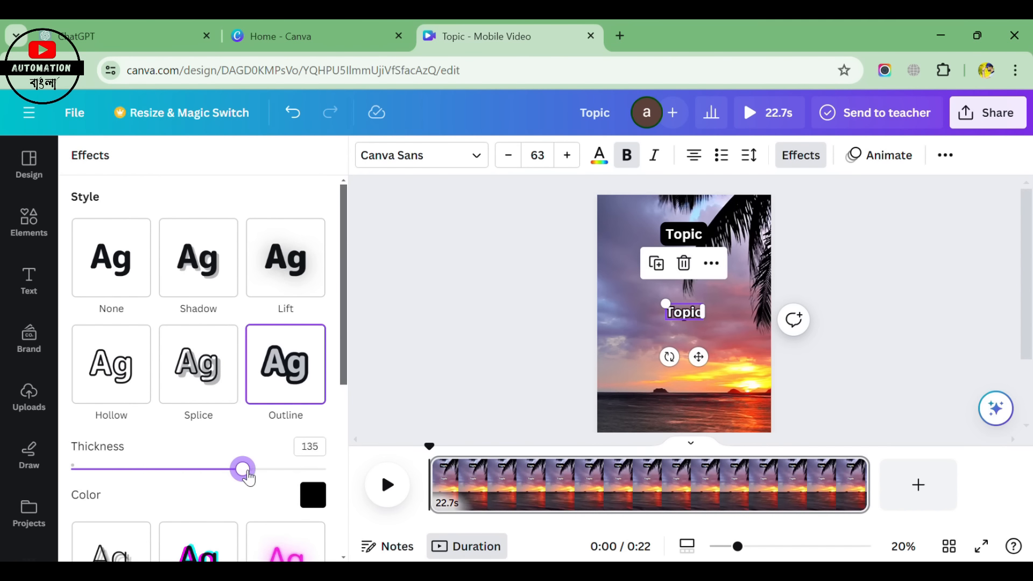
Replace the wording of the lower, outlined Topic text with "Part 1".
double_click(701, 318)
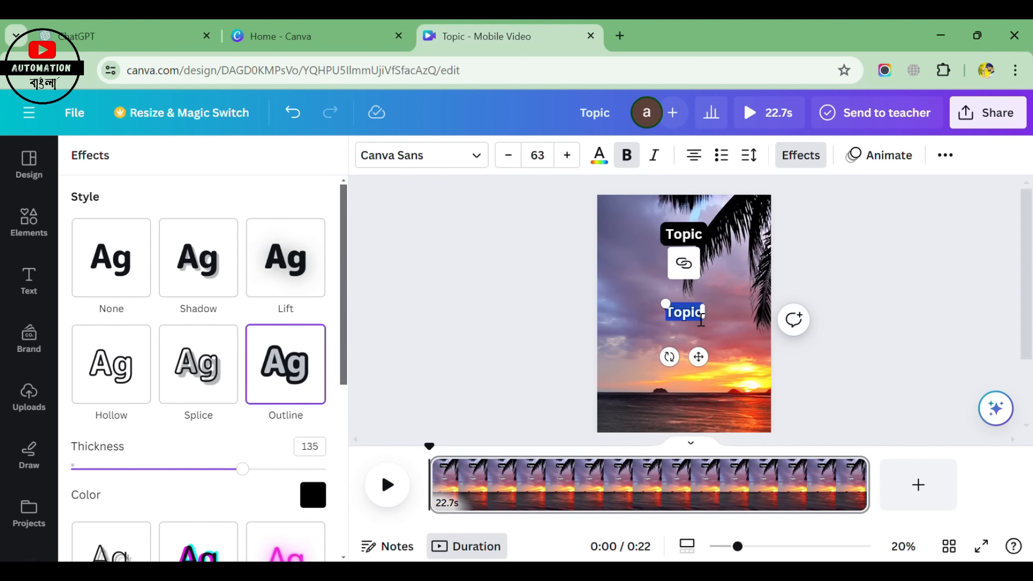
type("Part")
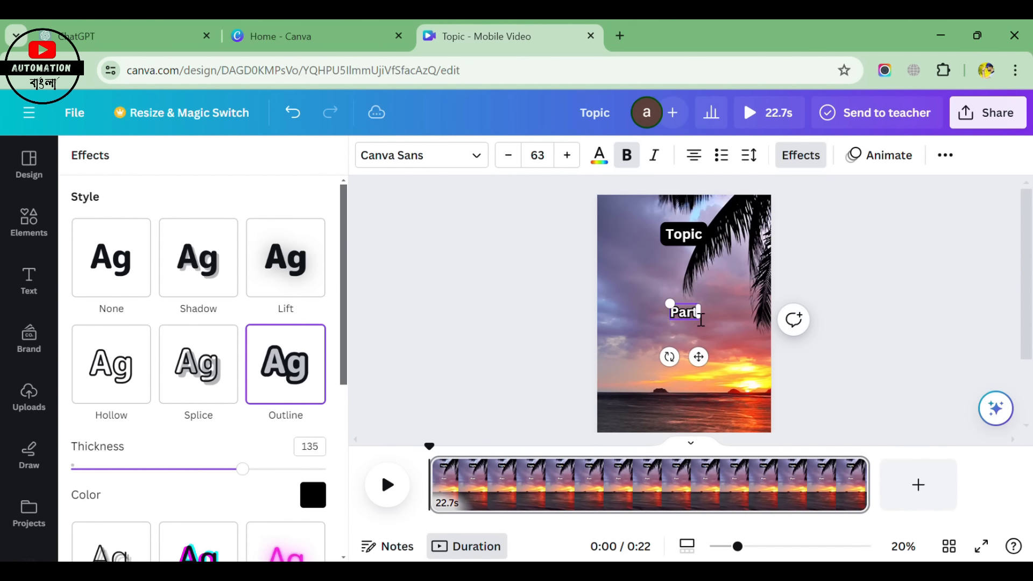
type(" 1")
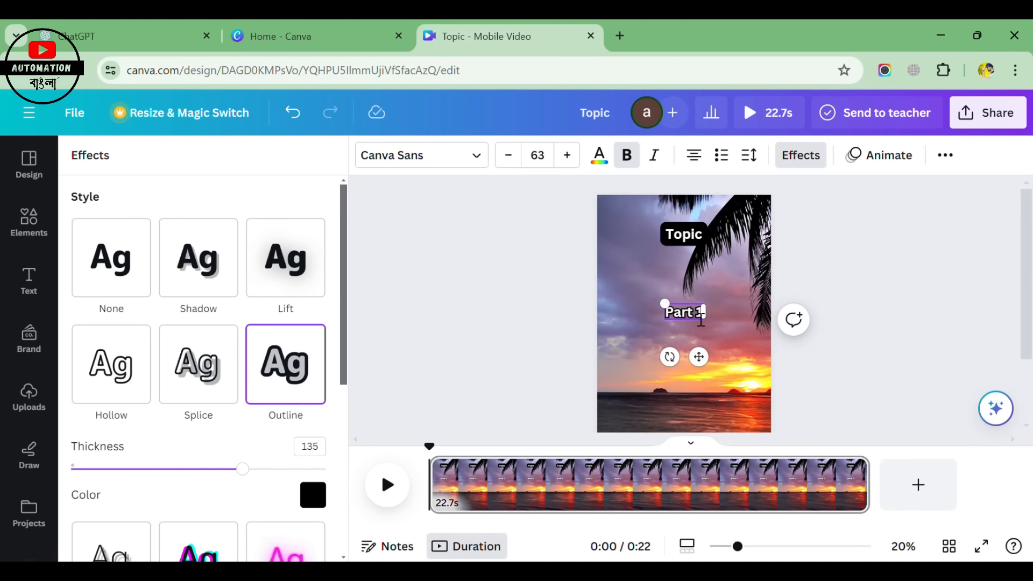
left_click(870, 348)
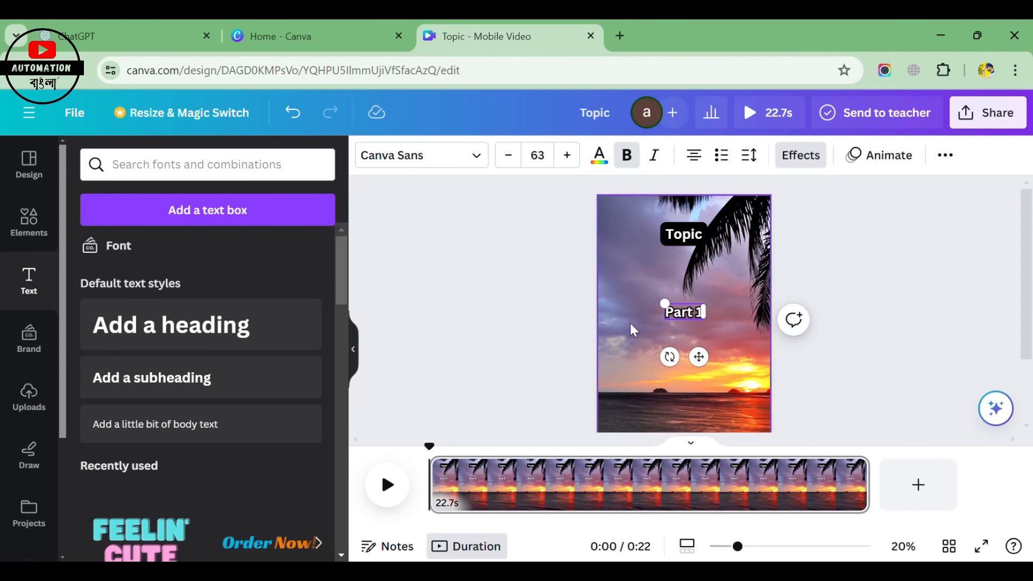
Duplicate the Part 1 text, change the copy to read "Part 2" and place it exactly over the original.
left_click(686, 317)
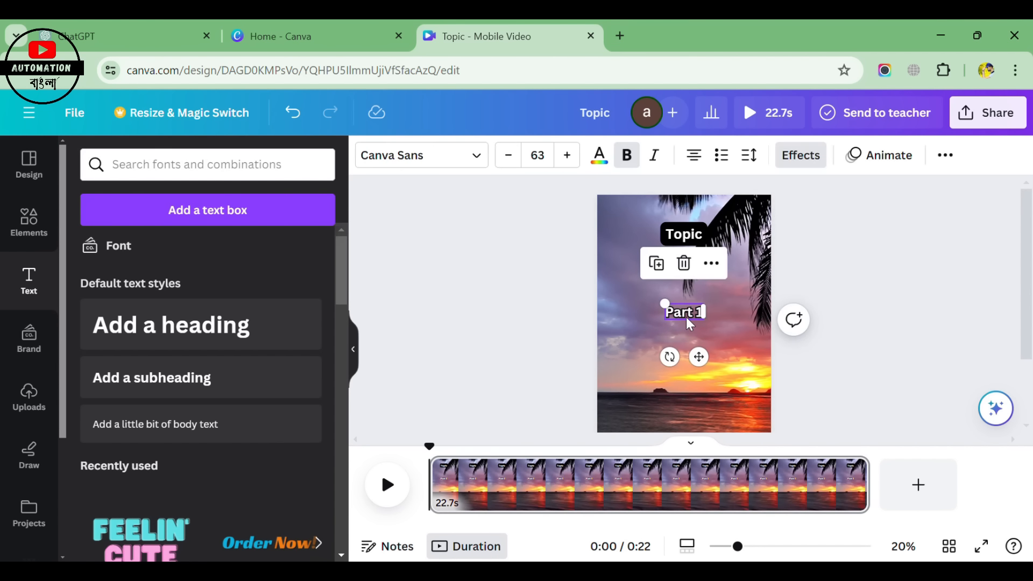
left_click(665, 271)
left_click_drag(684, 302, 691, 409)
double_click(690, 409)
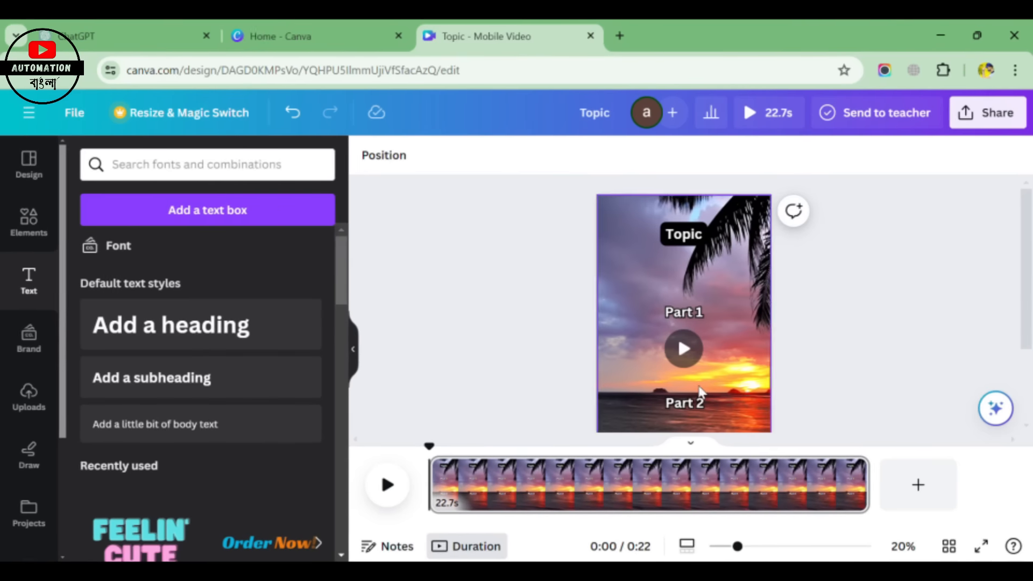
left_click_drag(682, 411, 681, 332)
left_click_drag(680, 319, 682, 318)
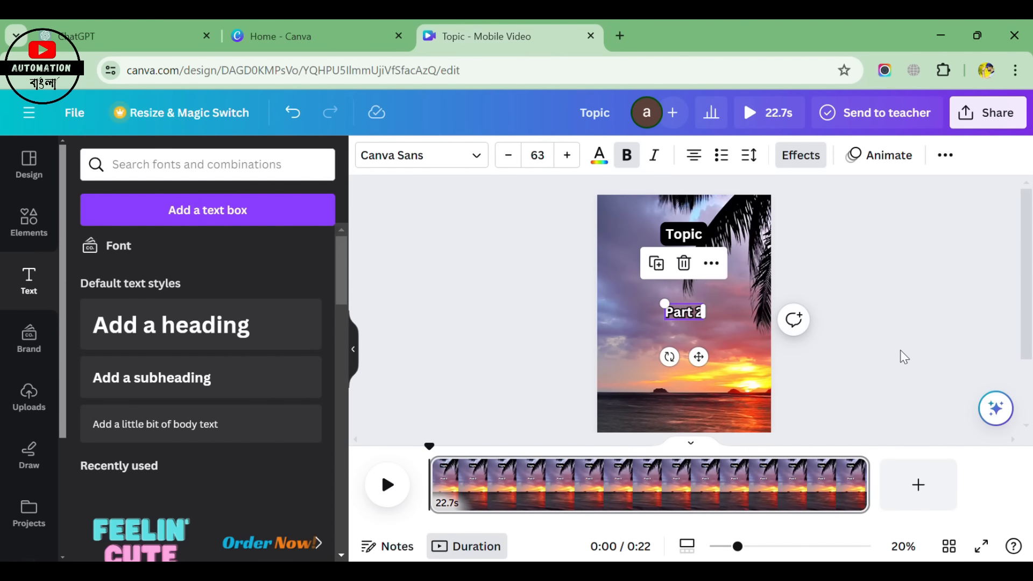
left_click(562, 377)
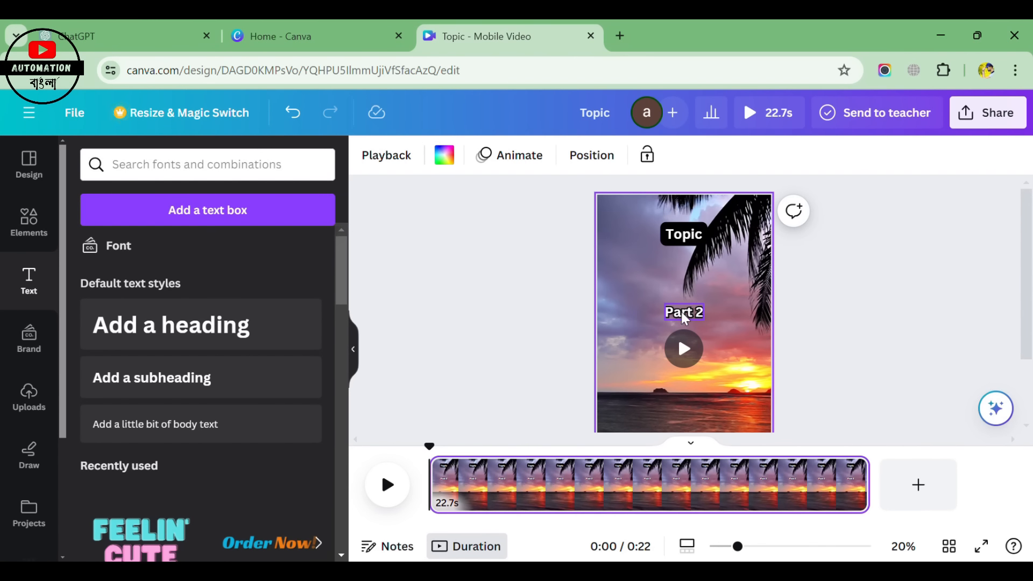
Move the Part 2 text just below Part 1 and trim Part 1's timing to roughly the first third of the timeline.
left_click(684, 318)
left_click_drag(684, 319, 693, 341)
left_click(688, 317)
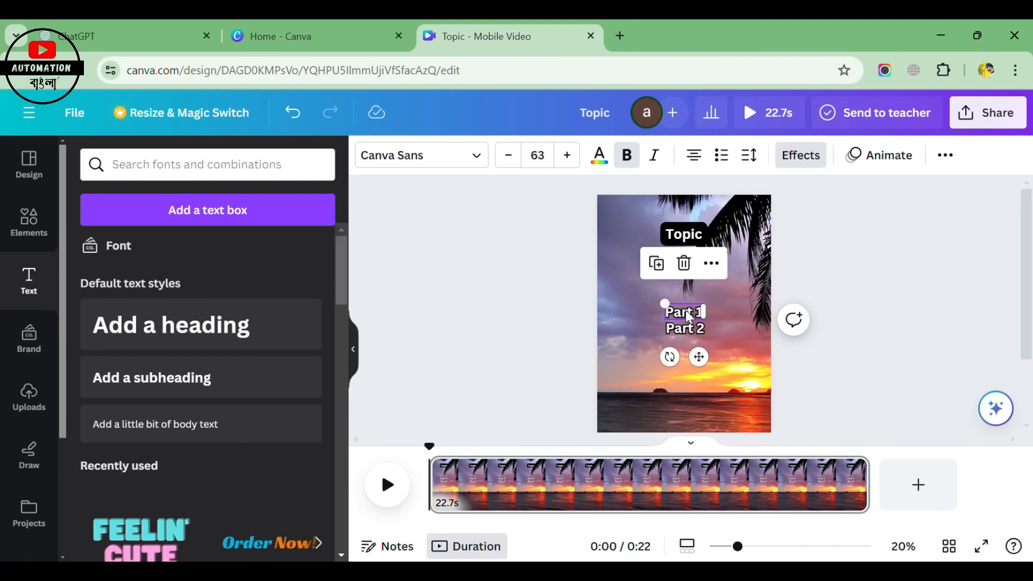
right_click(688, 316)
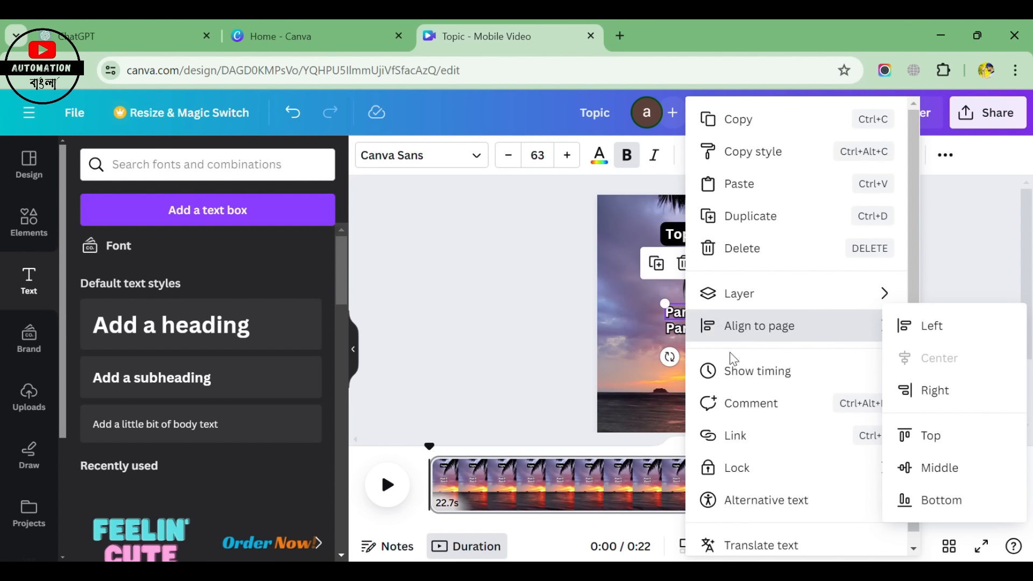
left_click(773, 379)
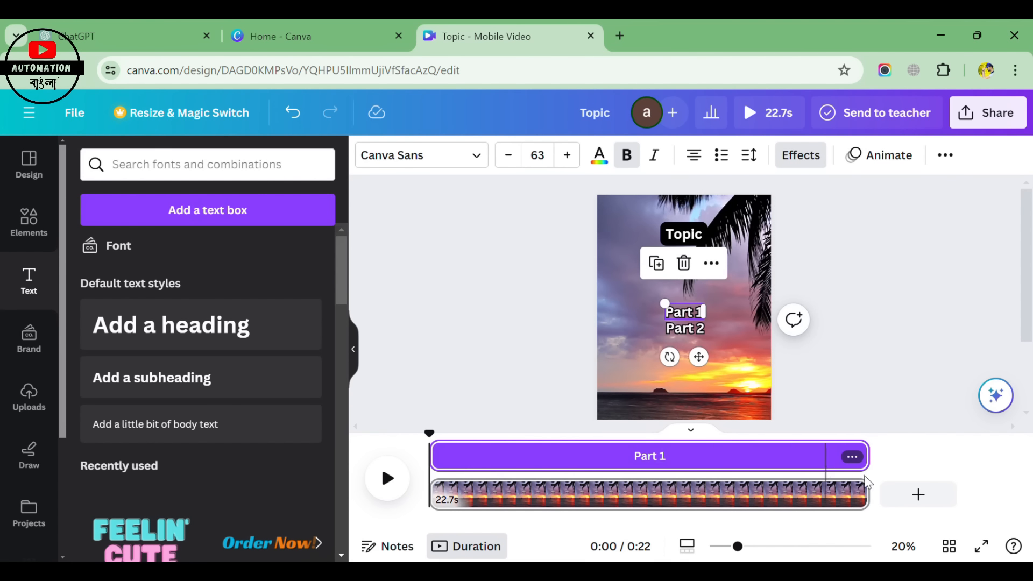
left_click_drag(879, 468, 592, 471)
Shorten the sunset video page to 16.0 seconds by trimming its end.
left_click(807, 498)
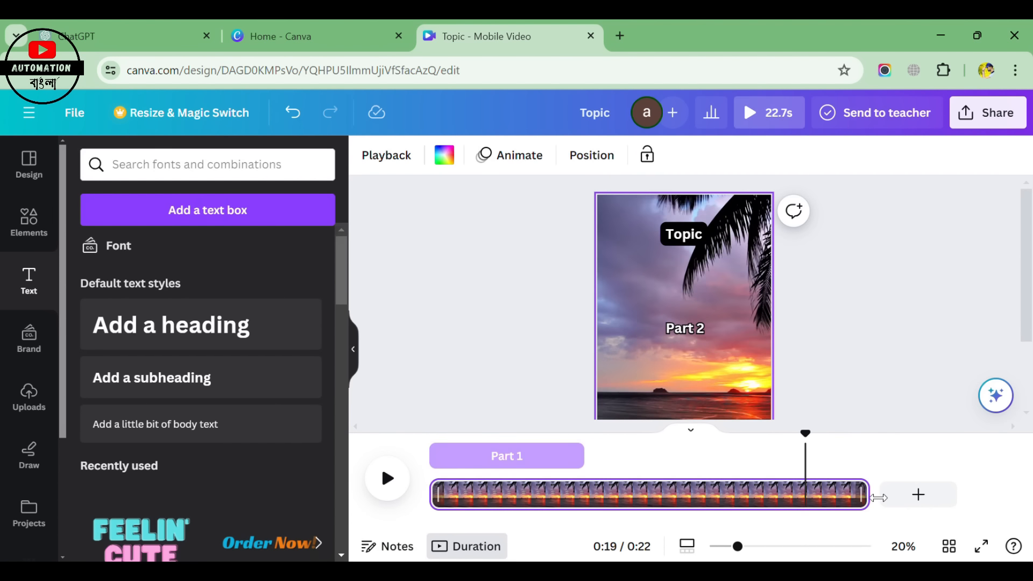
left_click_drag(877, 497, 750, 504)
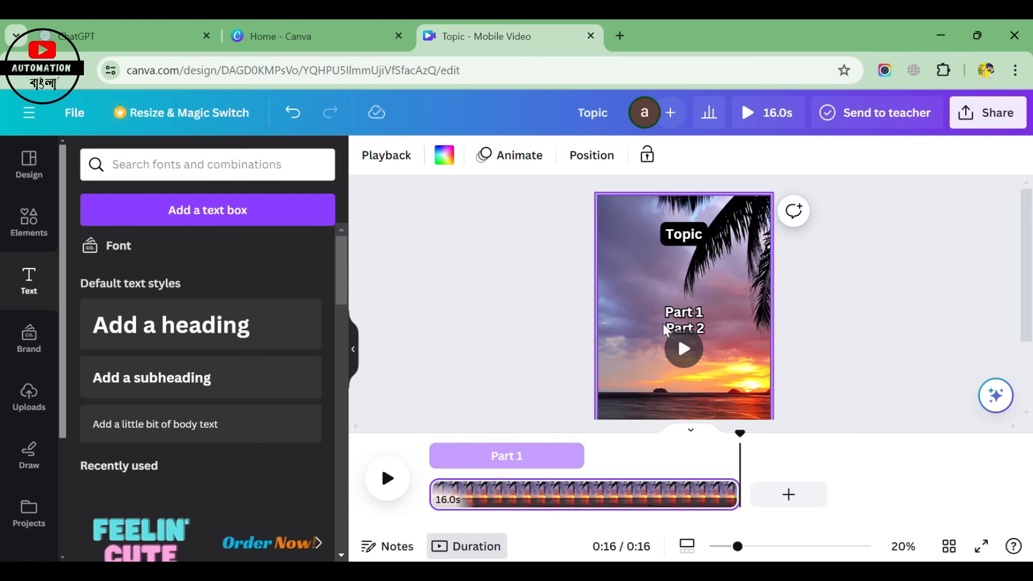
left_click(459, 372)
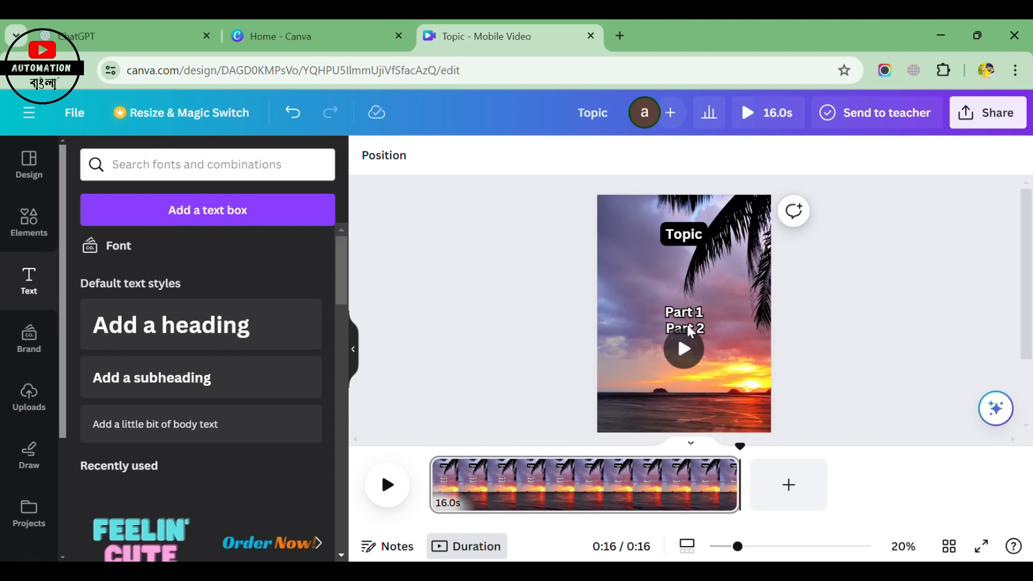
Show the Part 2 text's timing and trim its start to the point where Part 1 ends, halfway through the page.
left_click(700, 328)
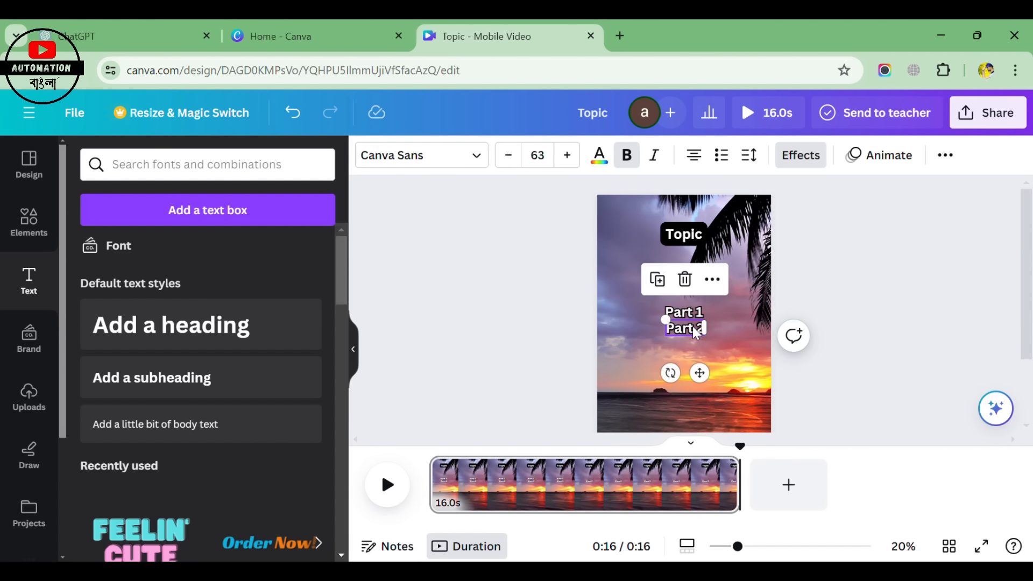
right_click(693, 327)
mouse_move(695, 328)
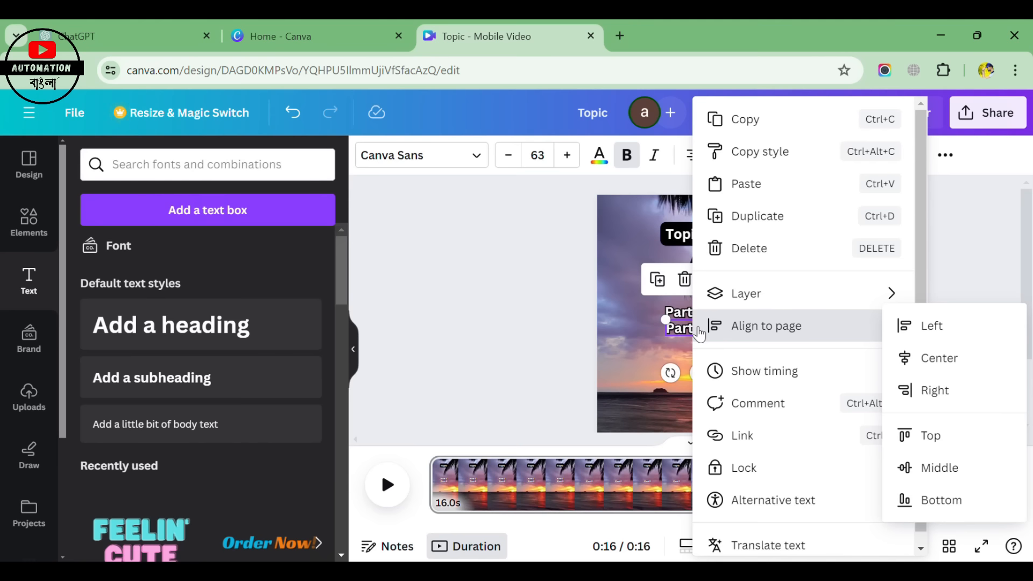
left_click(764, 373)
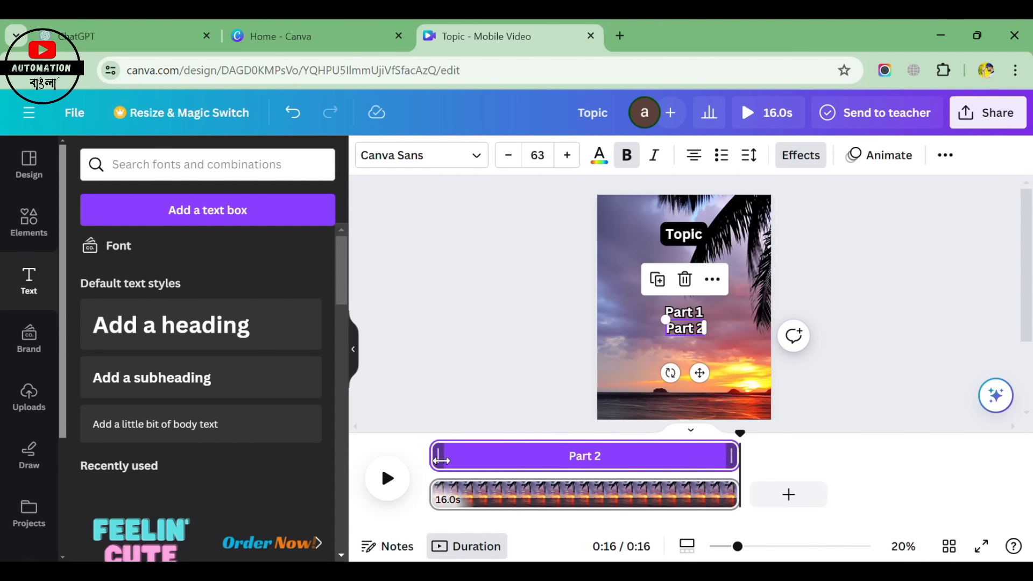
left_click_drag(430, 461, 588, 458)
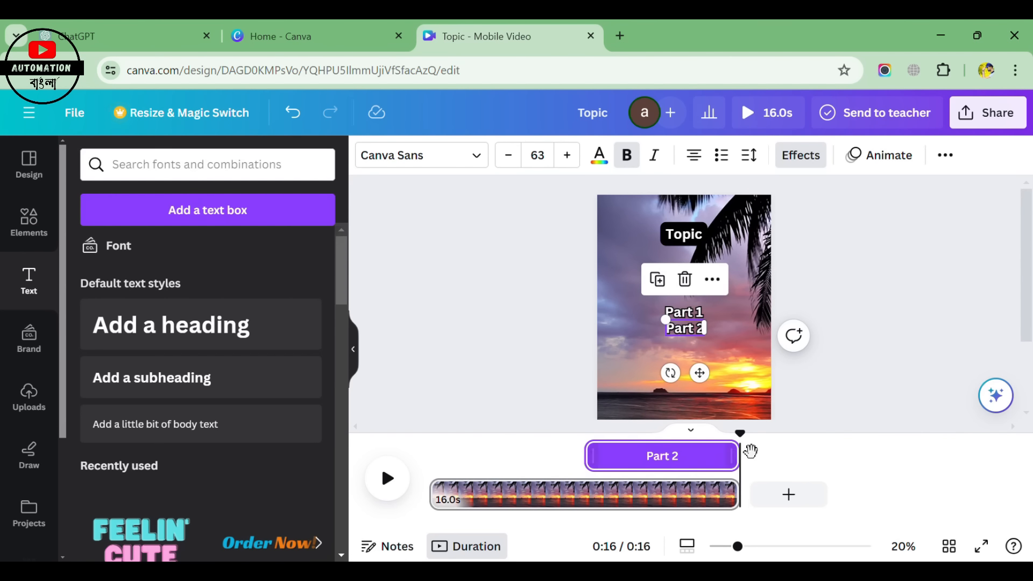
Play the video from the beginning past the change between the two text parts, and pause it.
left_click_drag(748, 449, 335, 470)
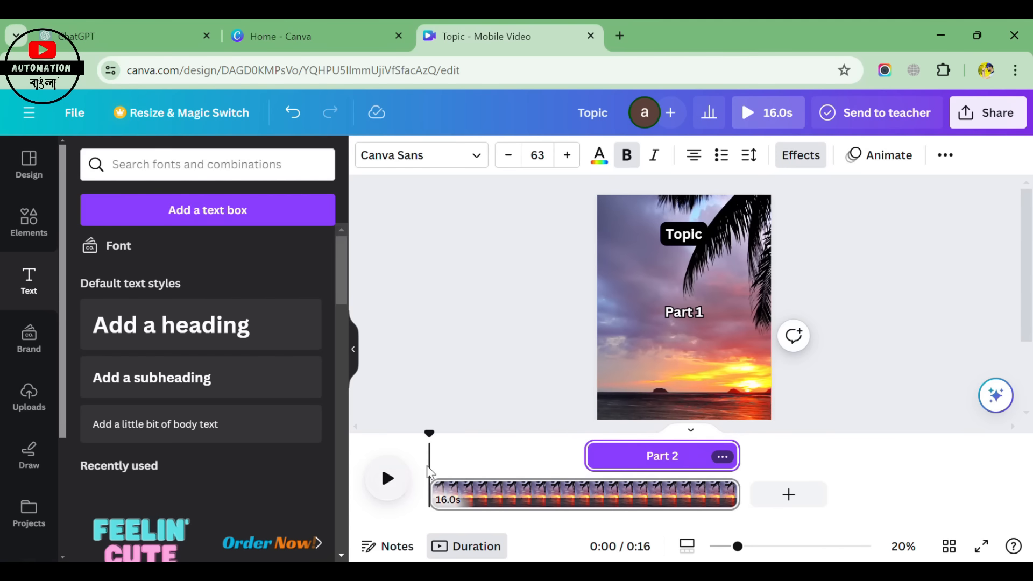
left_click(397, 486)
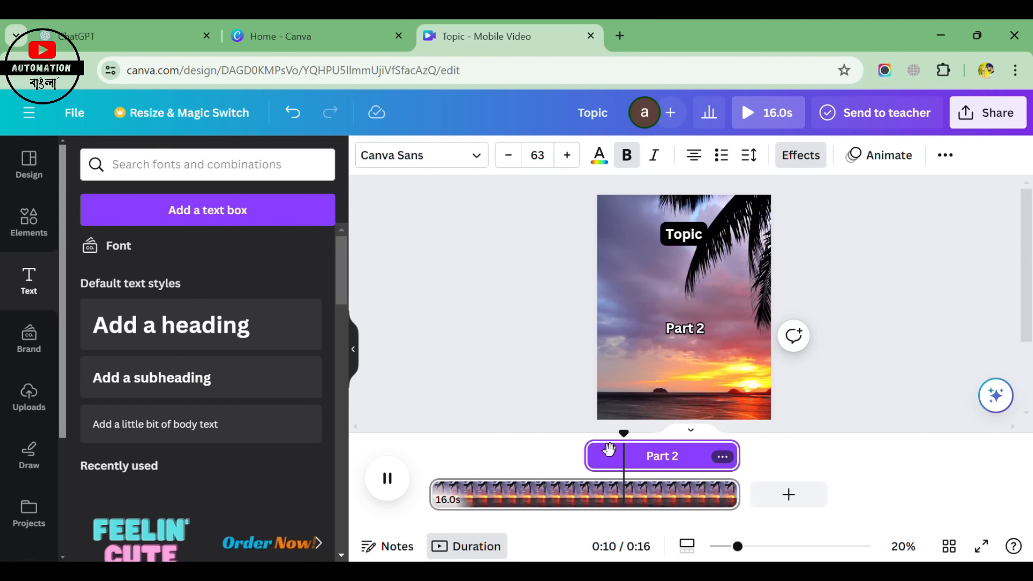
left_click(387, 478)
Try the Part 2 text stacked directly on Part 1, and return it to just below Part 1.
left_click(694, 331)
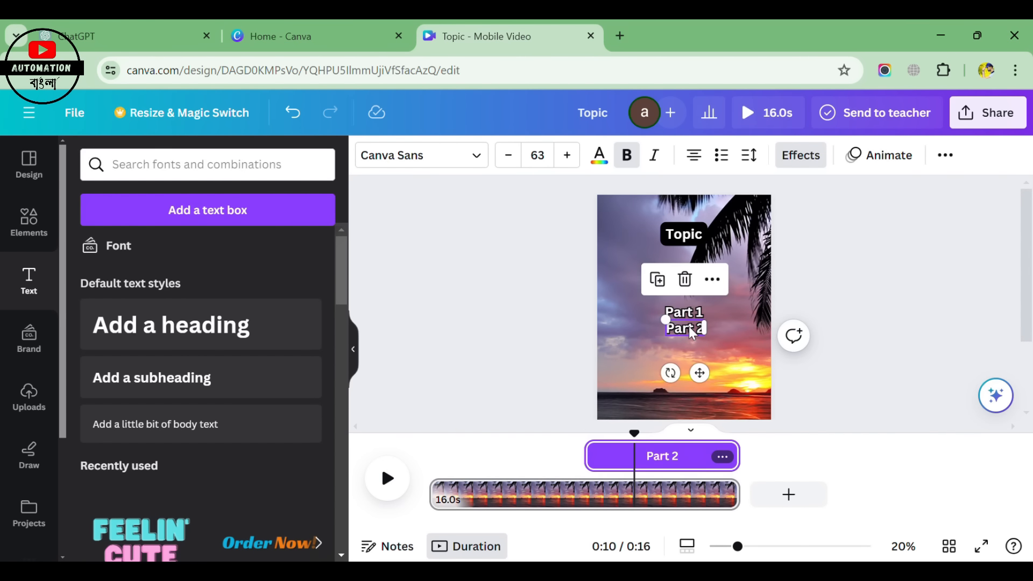
left_click_drag(692, 330, 697, 323)
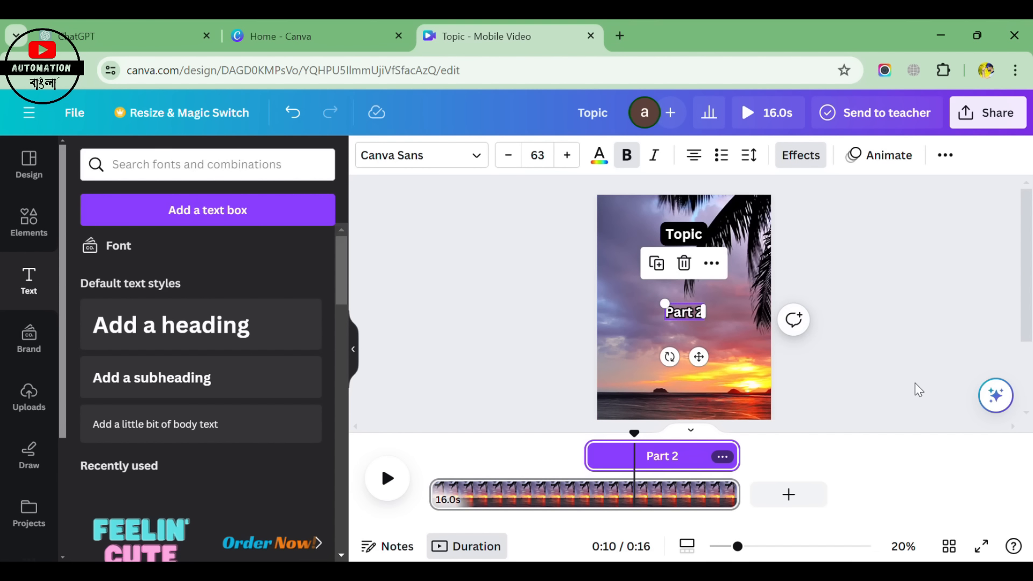
left_click(915, 388)
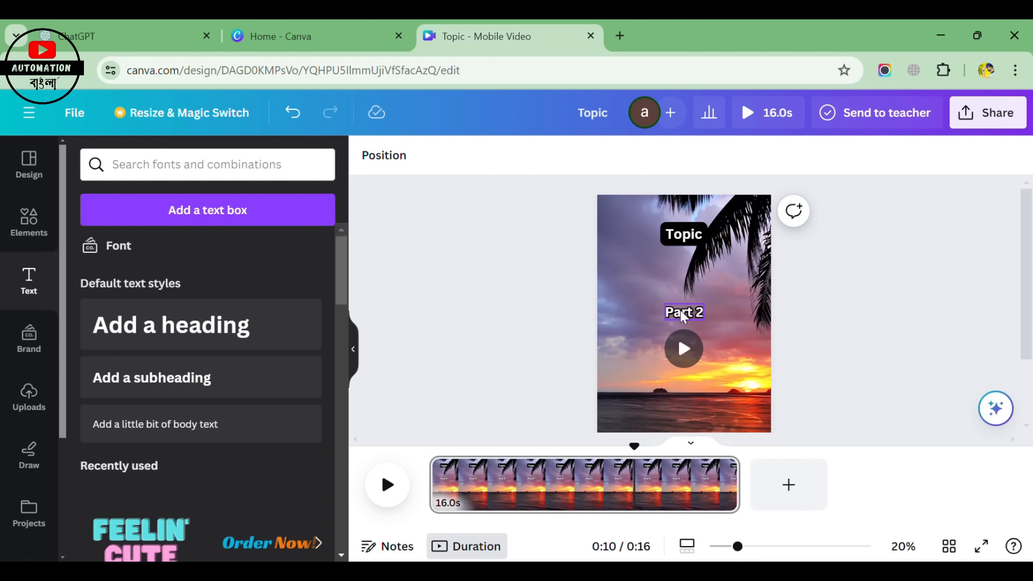
left_click(681, 315)
left_click_drag(681, 314, 688, 334)
left_click(943, 369)
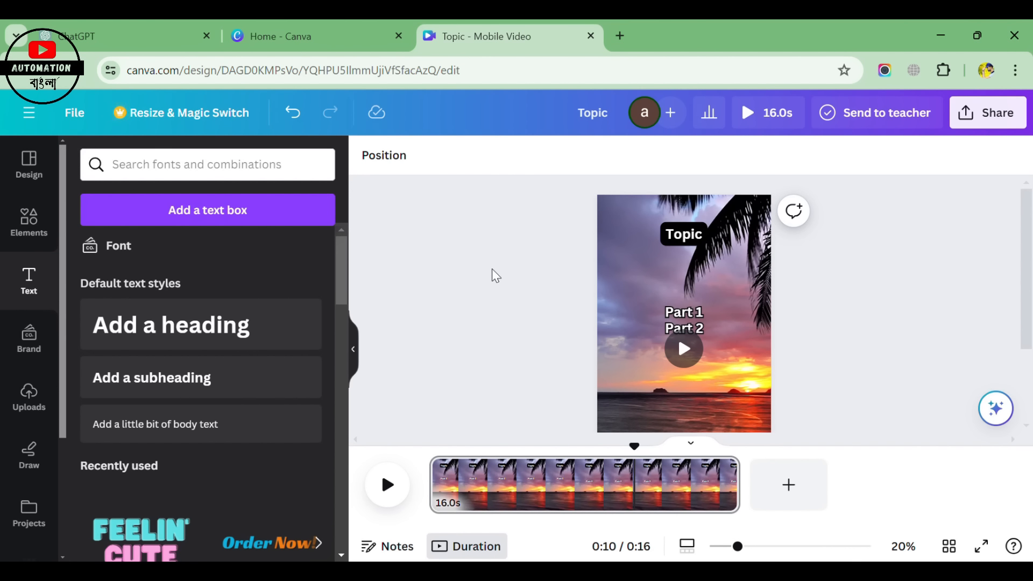
Switch to ChatGPT and copy the entire facts table, from its header row through the last Relationship Fact row.
left_click(135, 23)
scroll(812, 279, "up", 5)
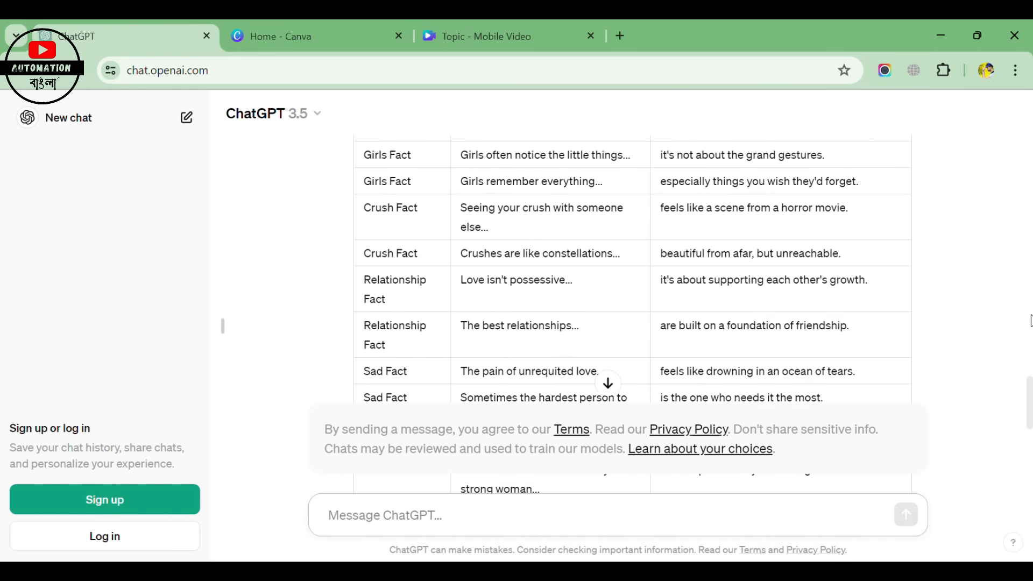
scroll(572, 300, "up", 15)
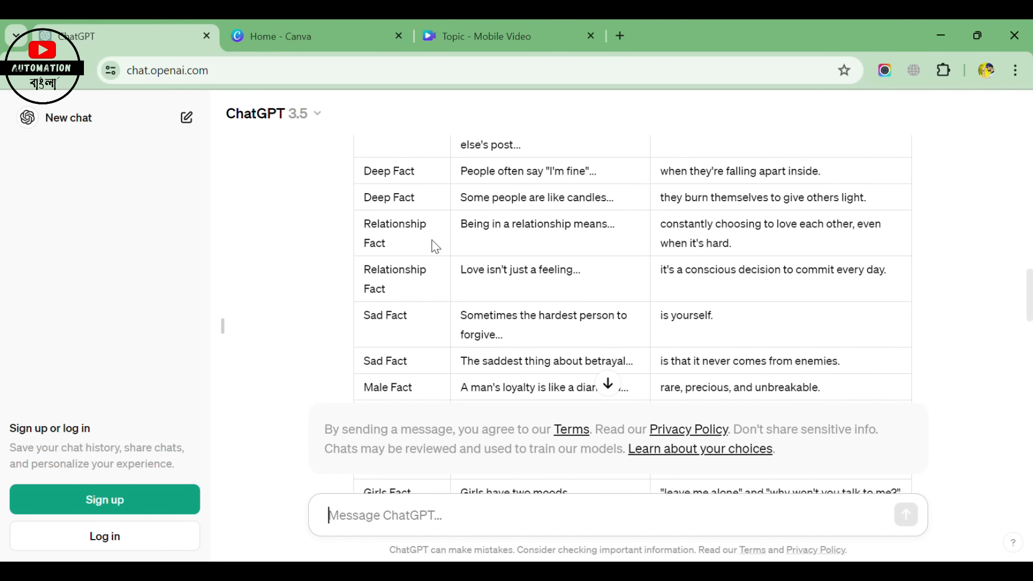
scroll(404, 242, "up", 5)
left_click_drag(366, 315, 843, 366)
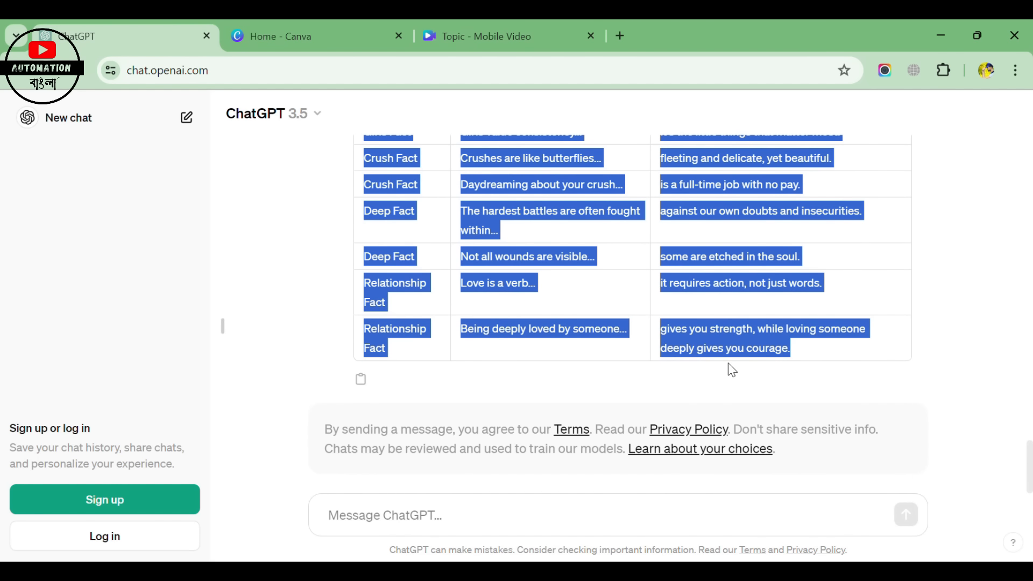
Return to the Canva video design, open the Bulk create app and choose to enter the data manually.
left_click(499, 36)
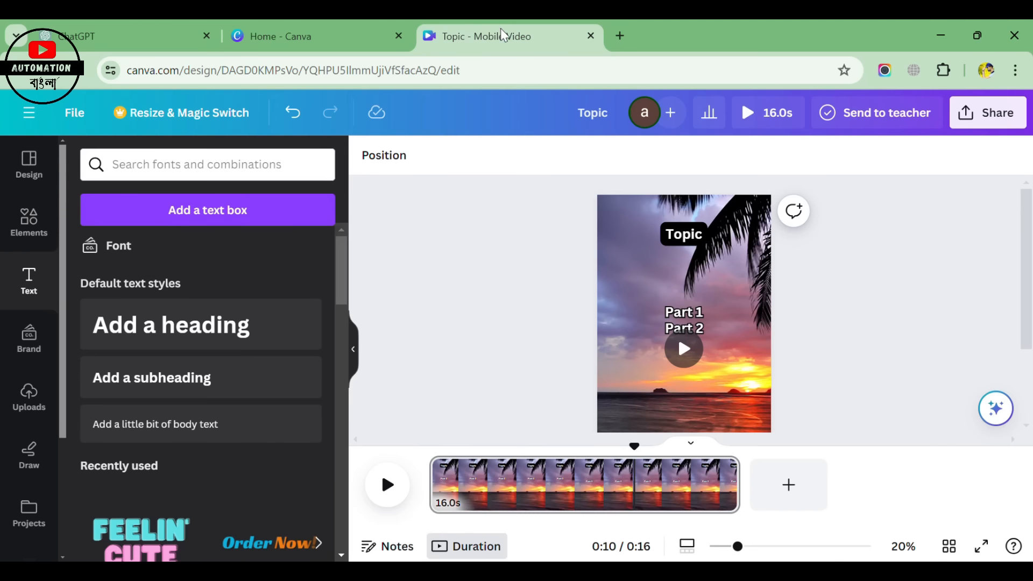
scroll(54, 461, "down", 3)
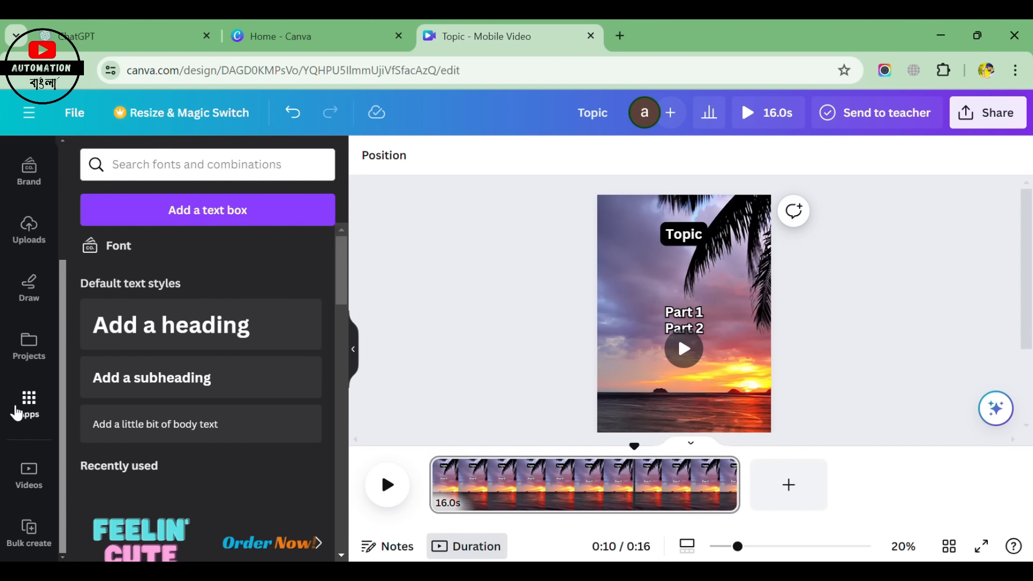
left_click(32, 415)
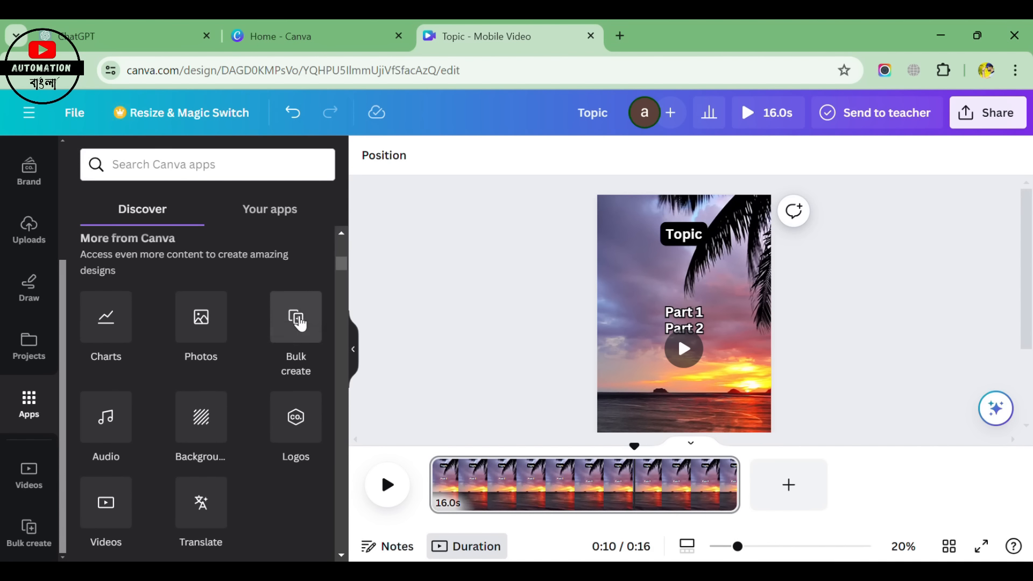
left_click(297, 320)
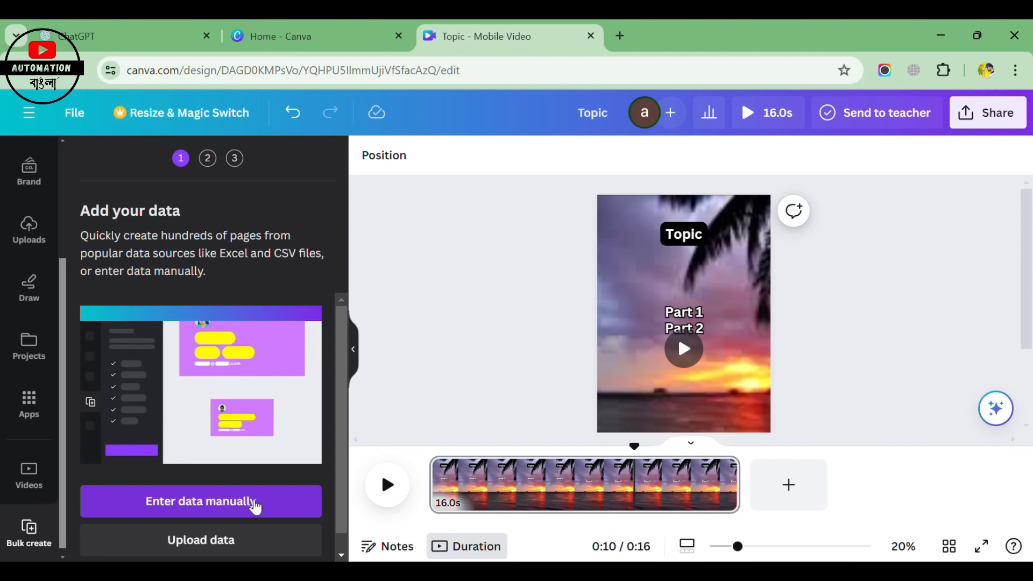
left_click(255, 505)
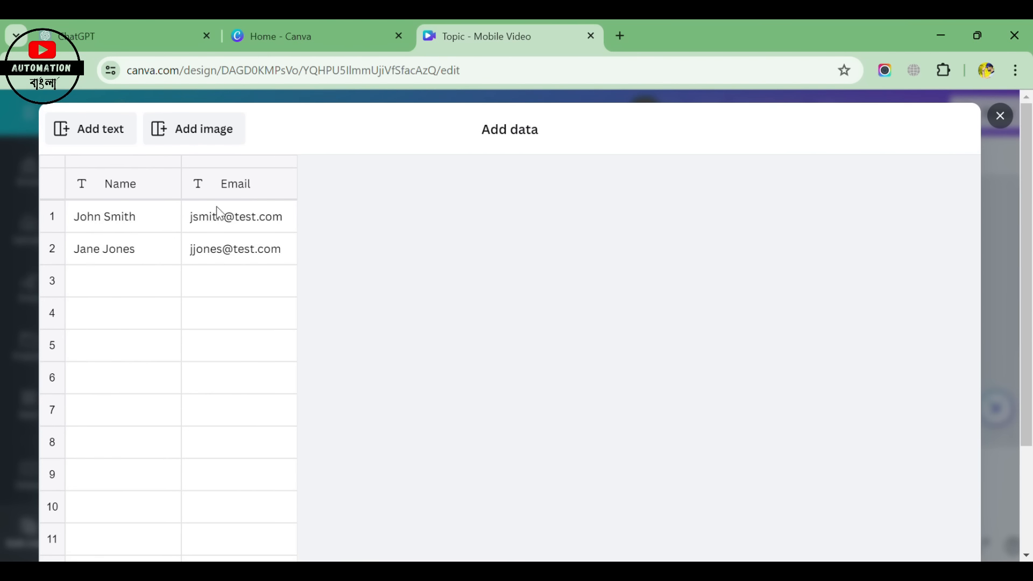
Paste the copied facts table into the data grid from the Name header cell and look through the pasted rows.
left_click(104, 187)
right_click(105, 187)
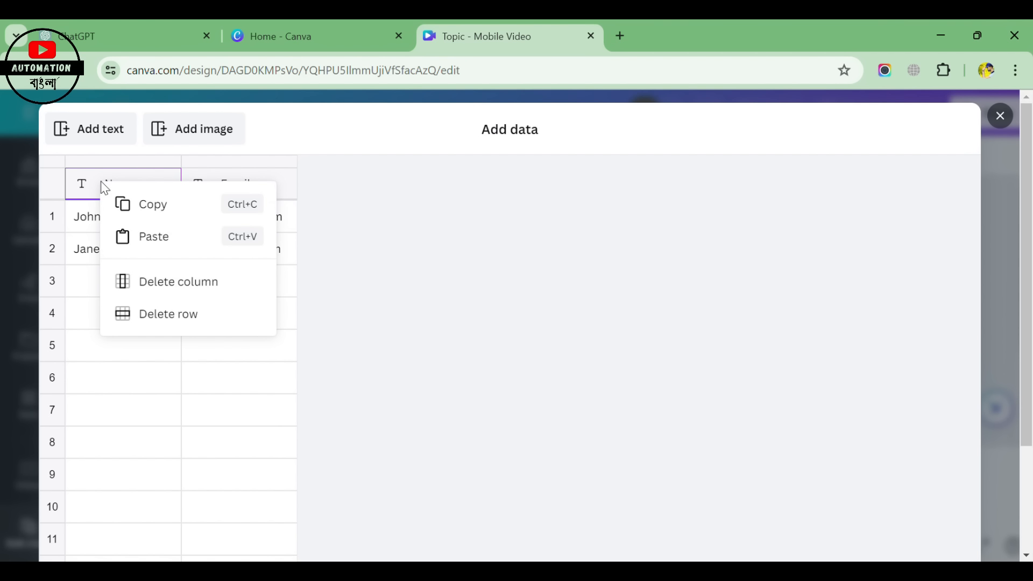
left_click(155, 241)
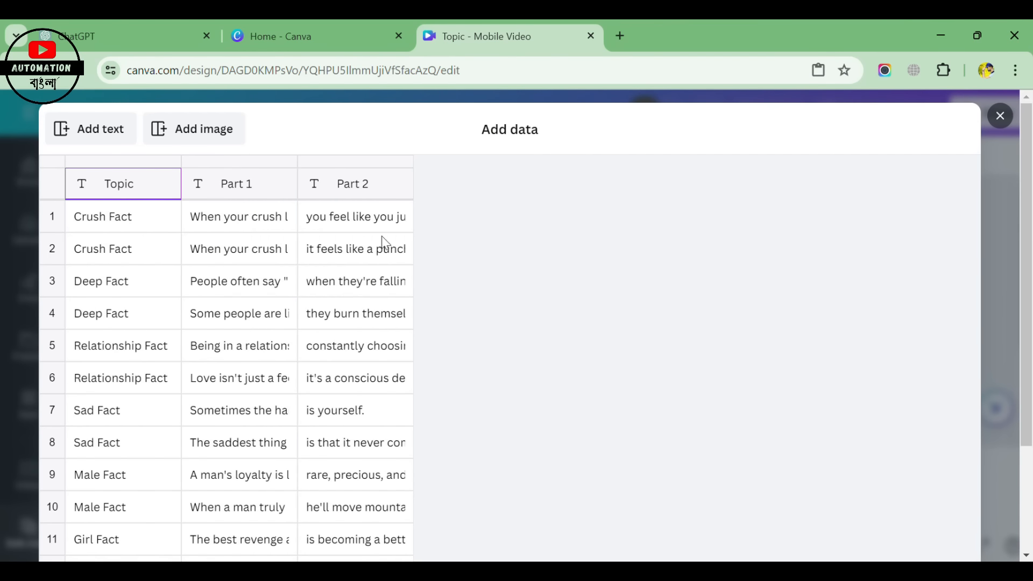
scroll(384, 243, "down", 15)
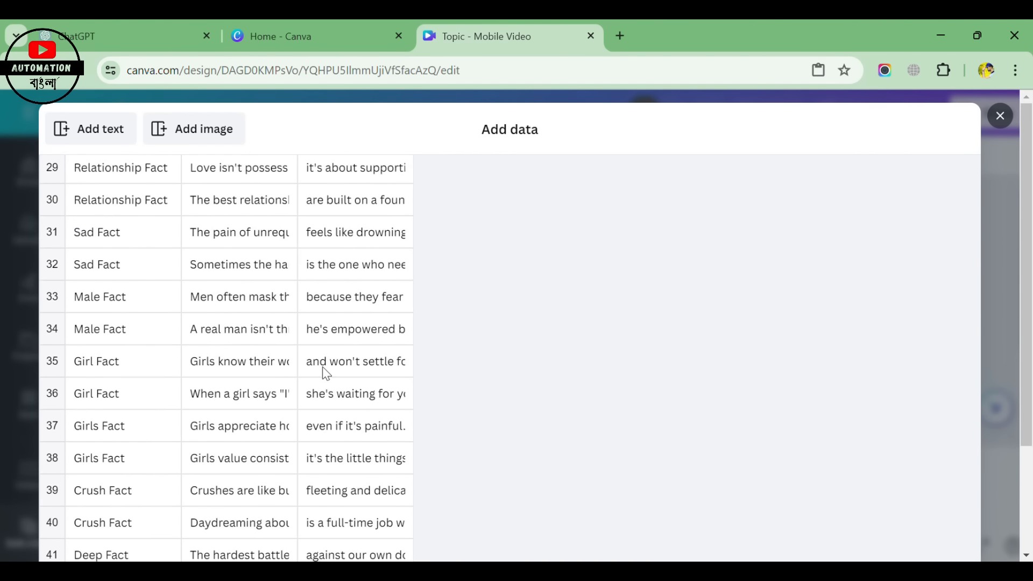
Look through the remaining pasted rows down to row 44 and accept the data table.
scroll(326, 372, "down", 1)
scroll(337, 385, "down", 3)
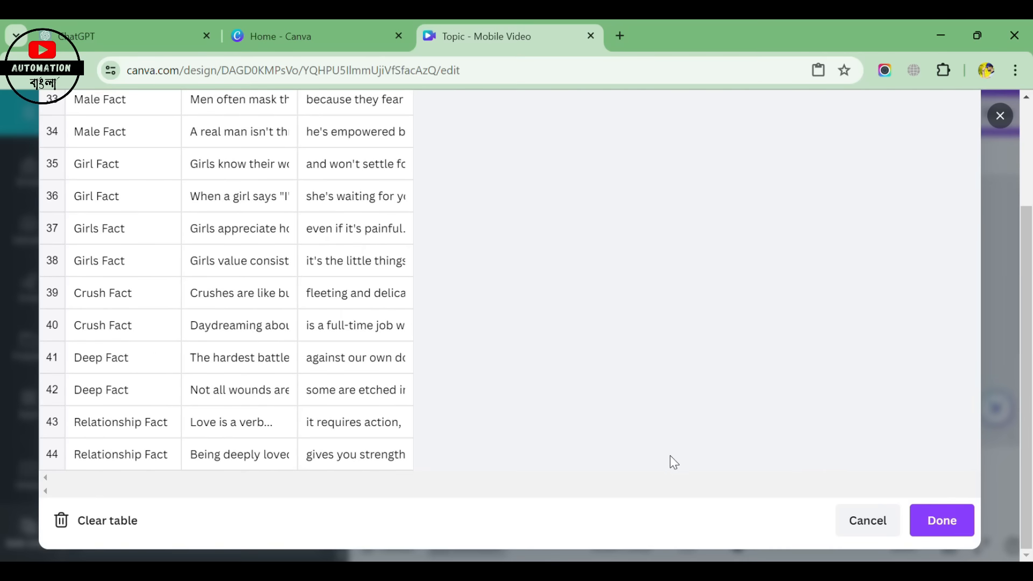
left_click(943, 521)
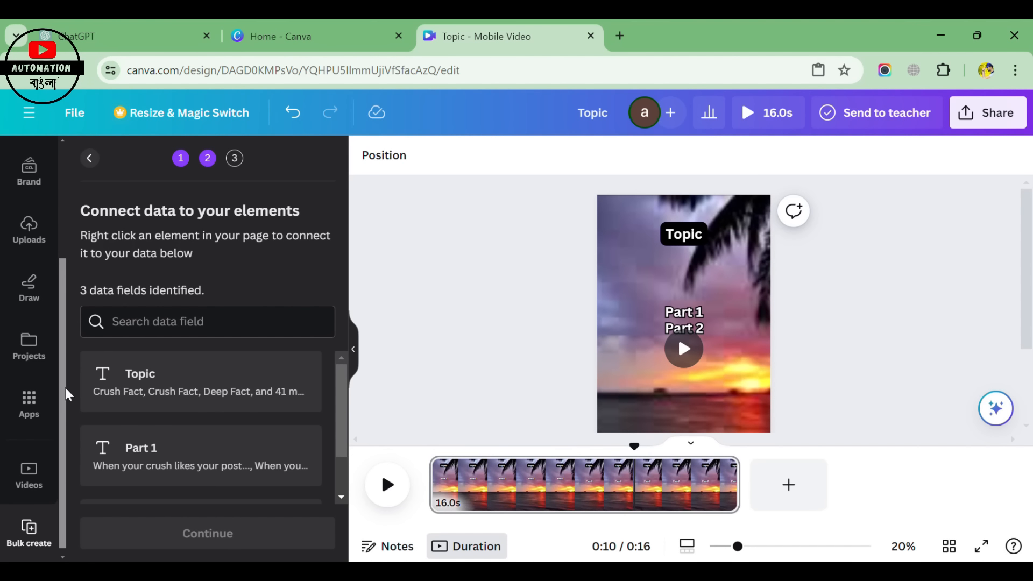
Review the identified data fields and connect the Topic text on the page to the Topic data field.
scroll(214, 417, "down", 2)
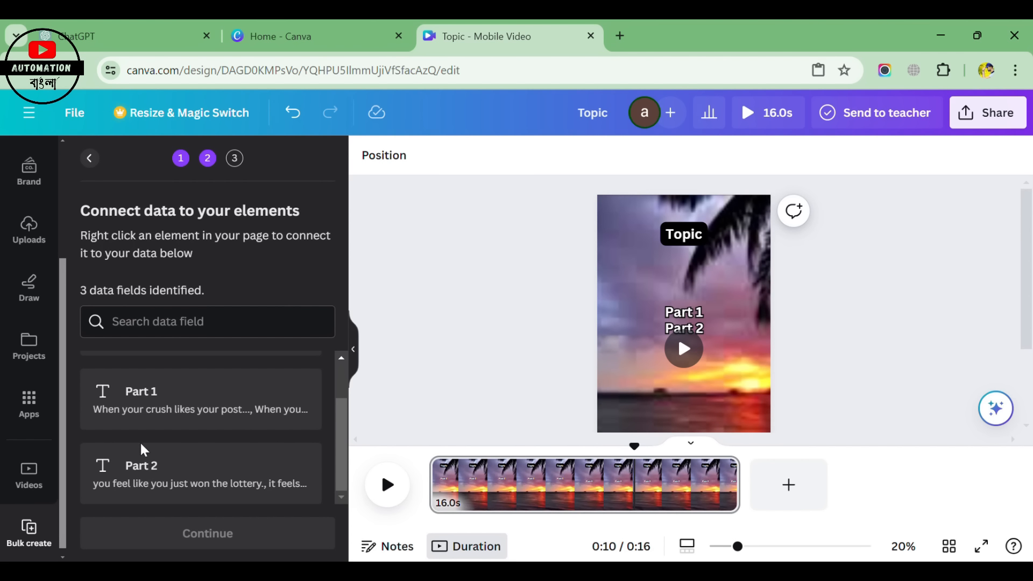
scroll(197, 438, "up", 2)
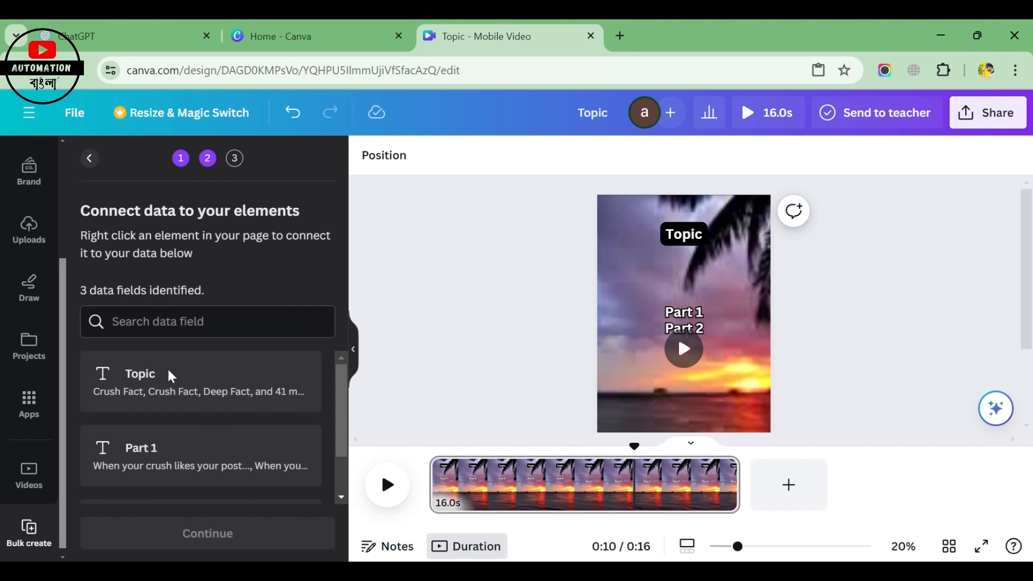
left_click(686, 238)
right_click(686, 239)
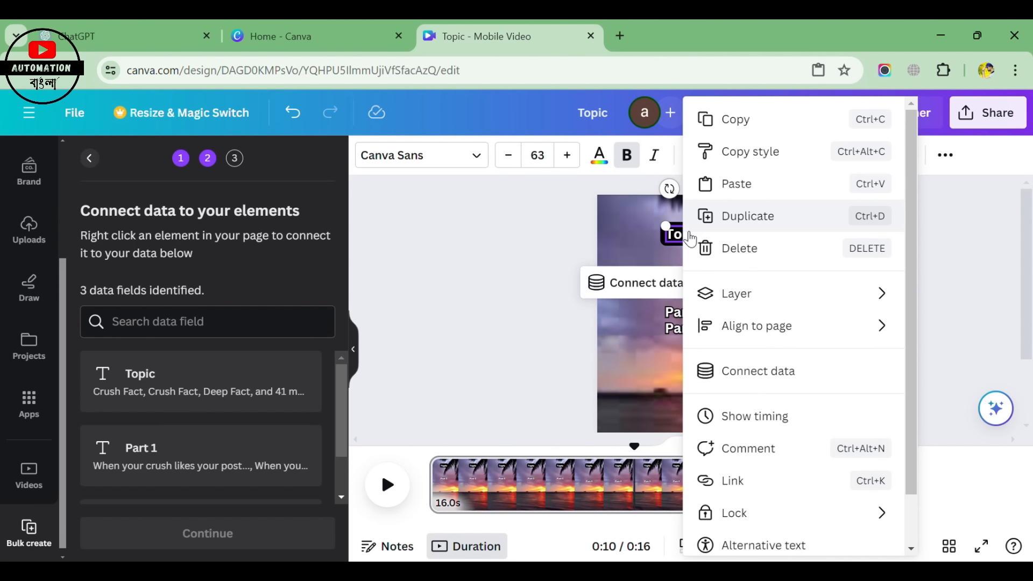
left_click(765, 379)
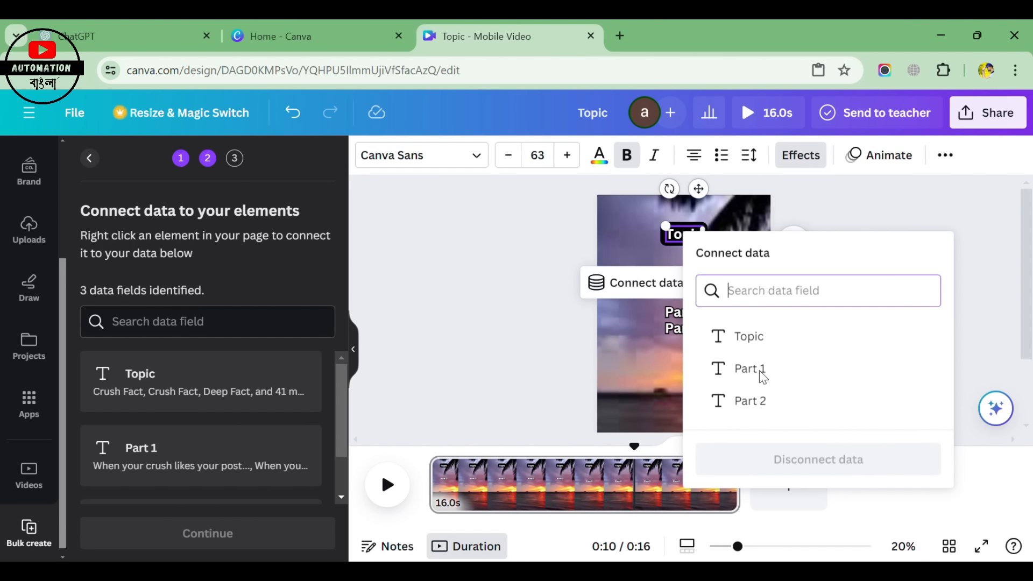
left_click(745, 340)
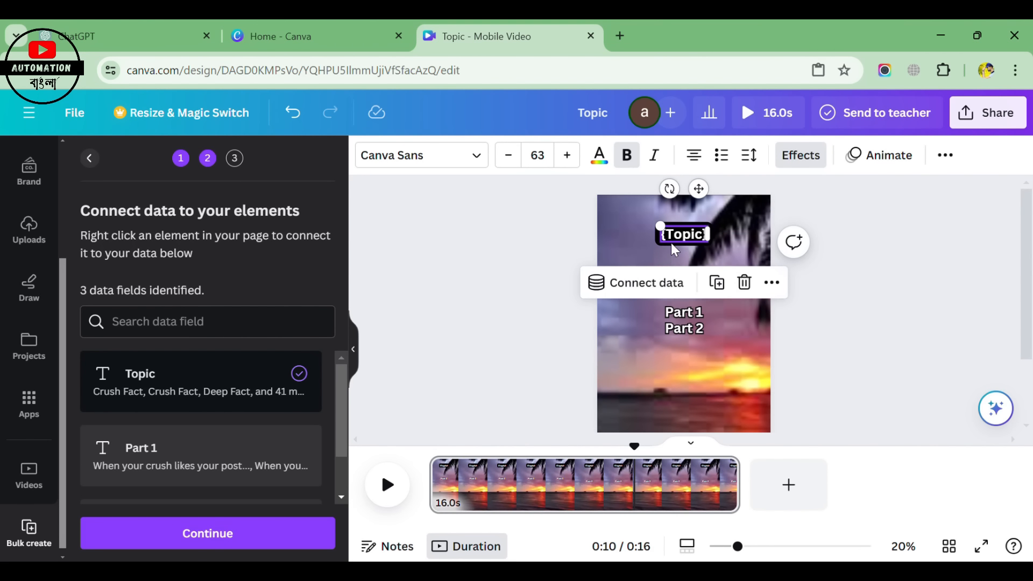
Connect the Part 1 text on the page to the Part 1 data field.
left_click(679, 314)
right_click(678, 314)
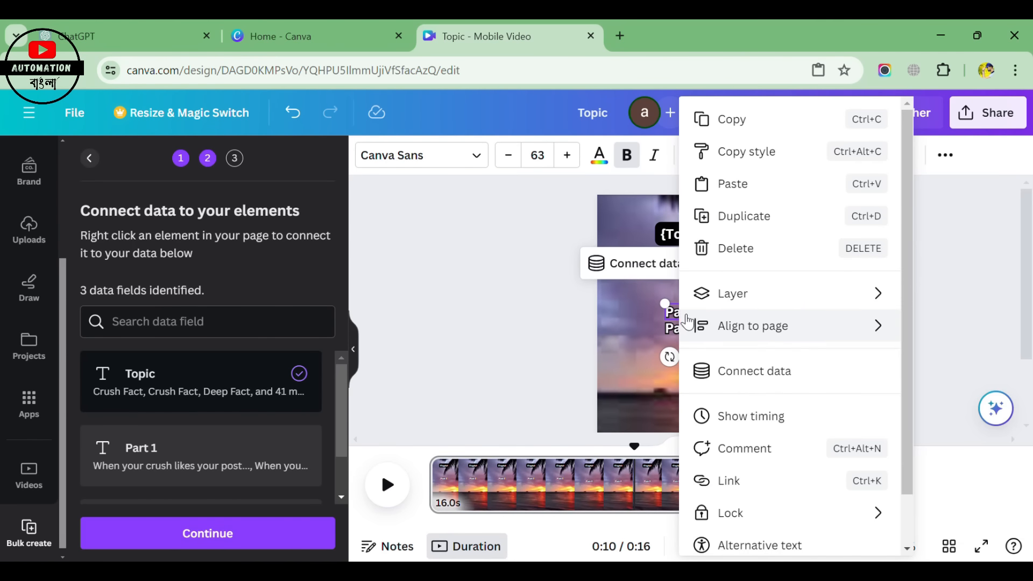
left_click(741, 374)
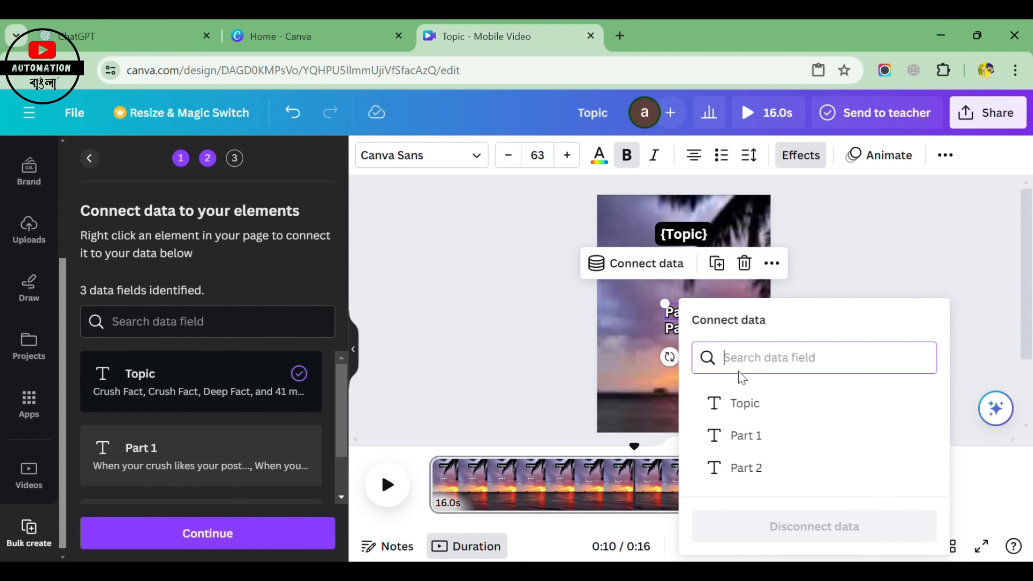
left_click(745, 435)
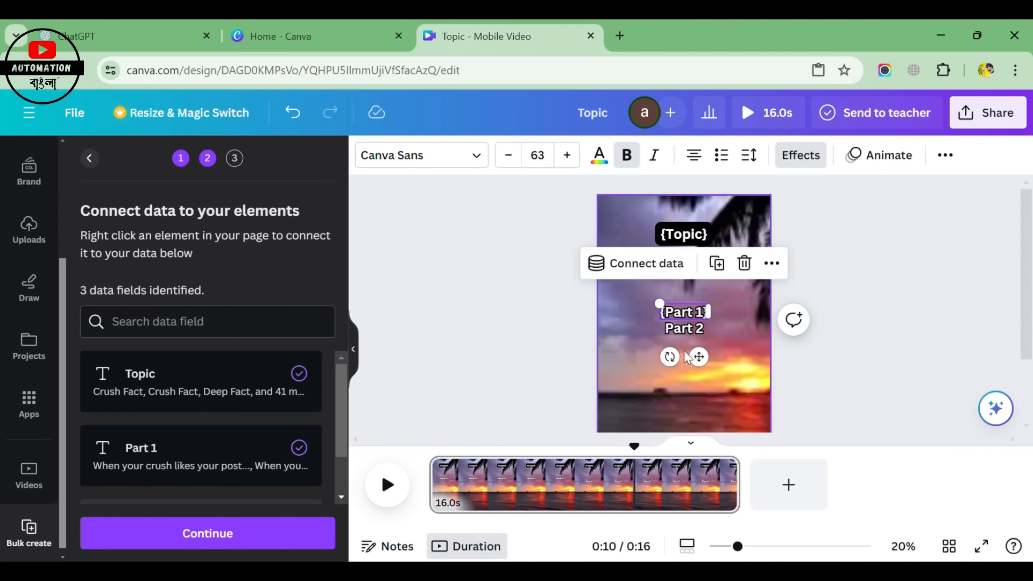
Connect the Part 2 text on the page to the Part 2 data field and deselect it.
left_click(690, 327)
right_click(689, 327)
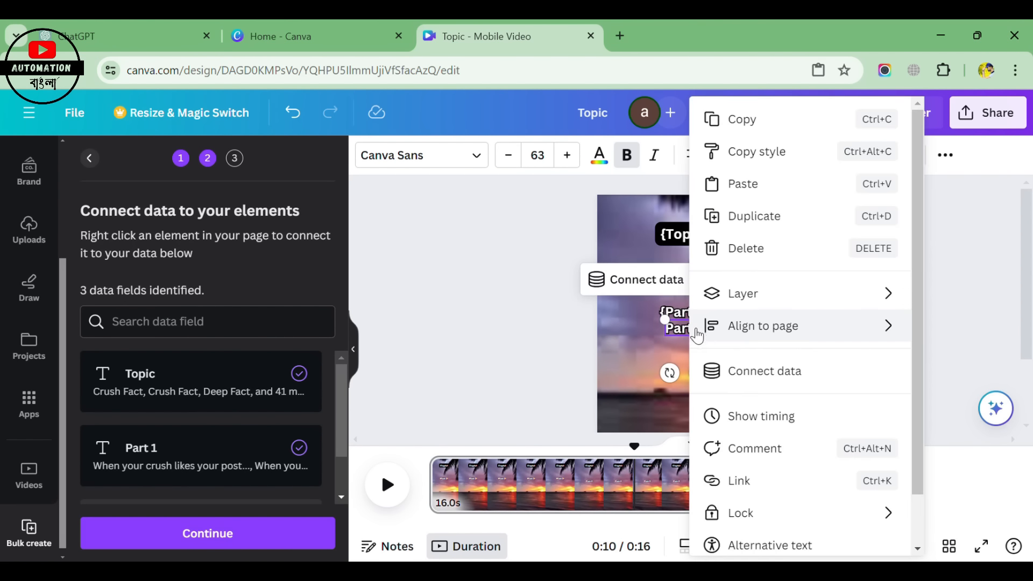
left_click(745, 372)
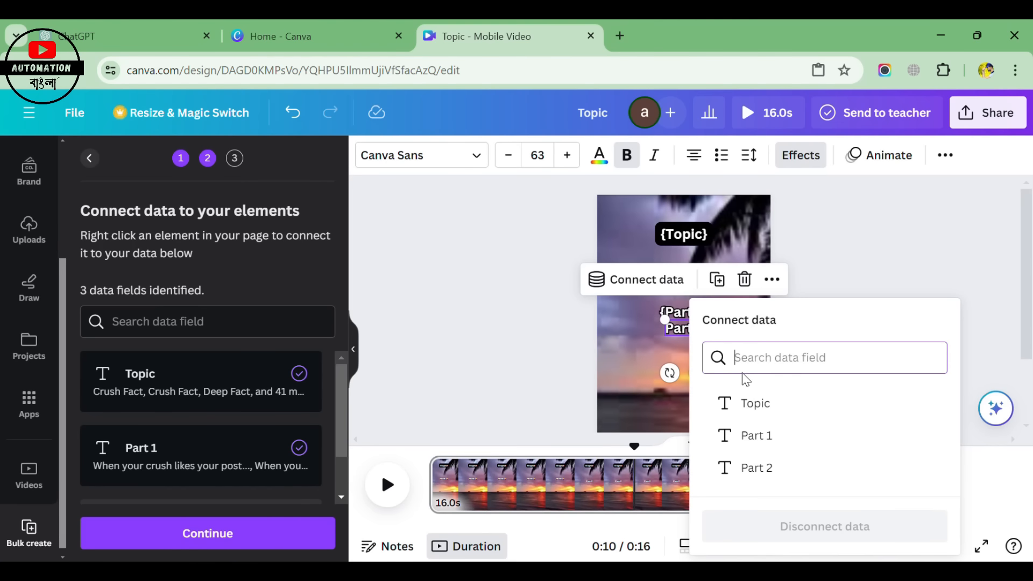
left_click(761, 473)
left_click(827, 326)
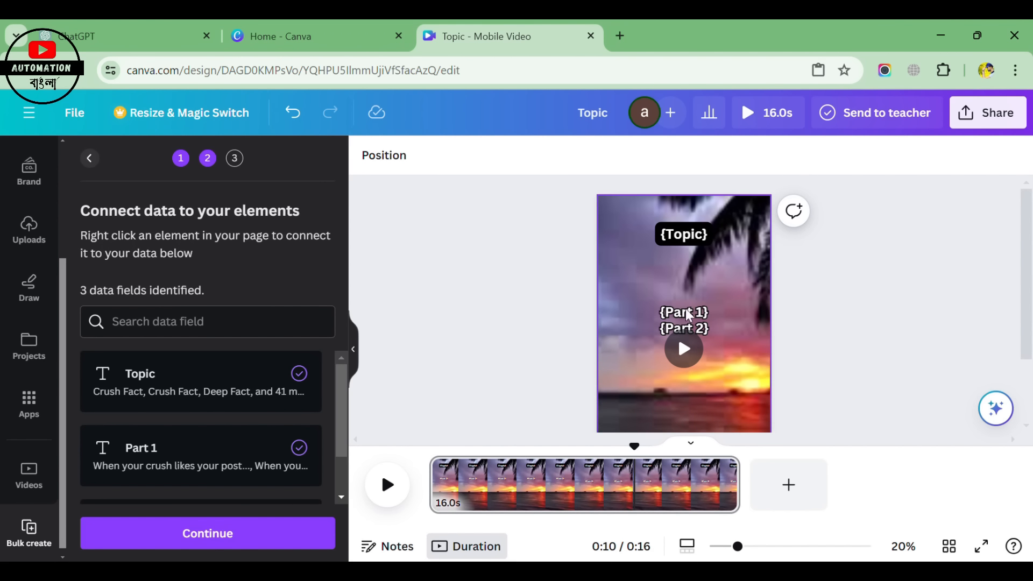
Shrink the Part 1 text slightly and the Part 2 text to size 53.3, and recentre both together on the page.
left_click(673, 311)
left_click_drag(709, 312, 668, 323)
left_click(679, 336)
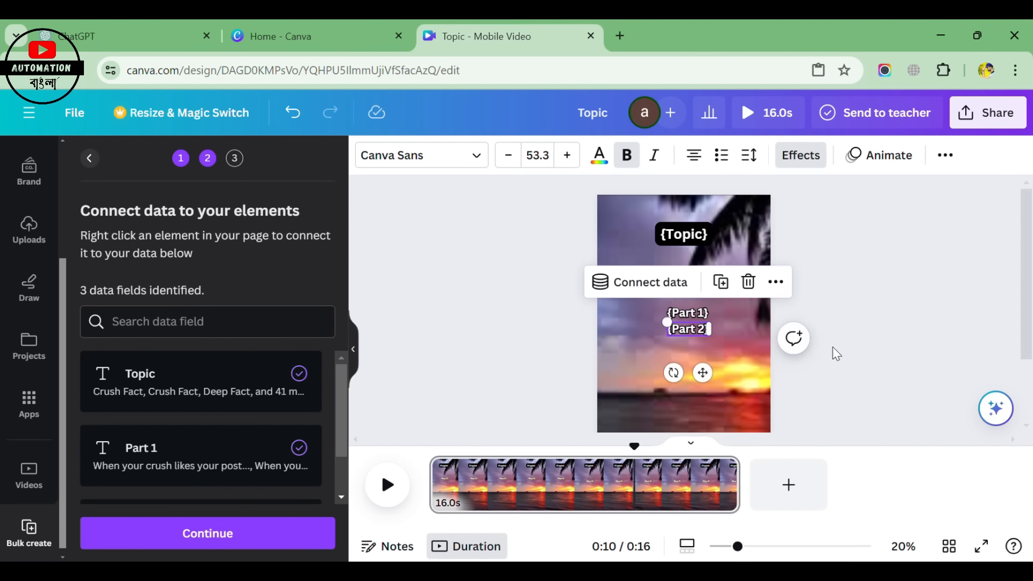
left_click(679, 305, "shift")
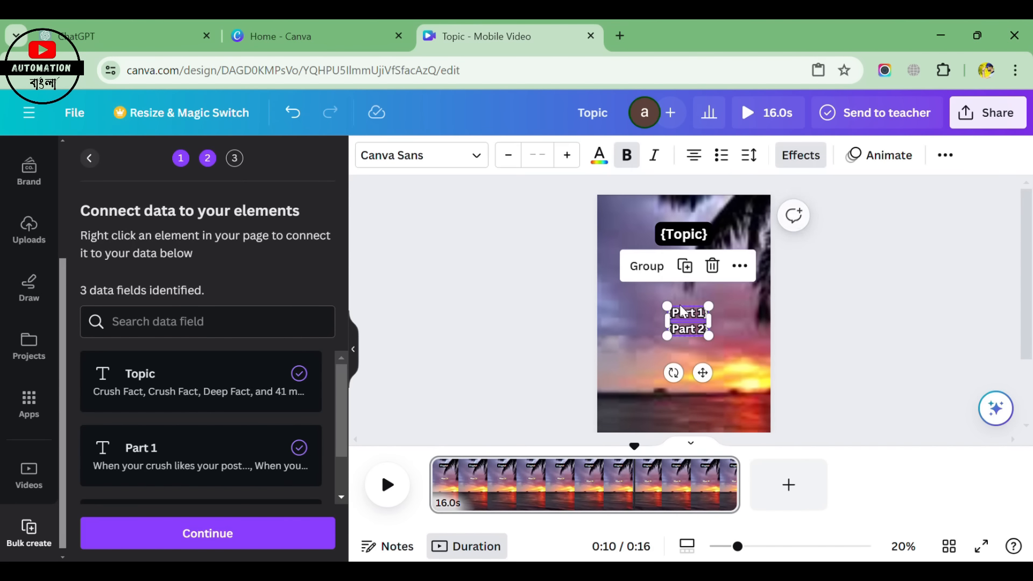
left_click(742, 308)
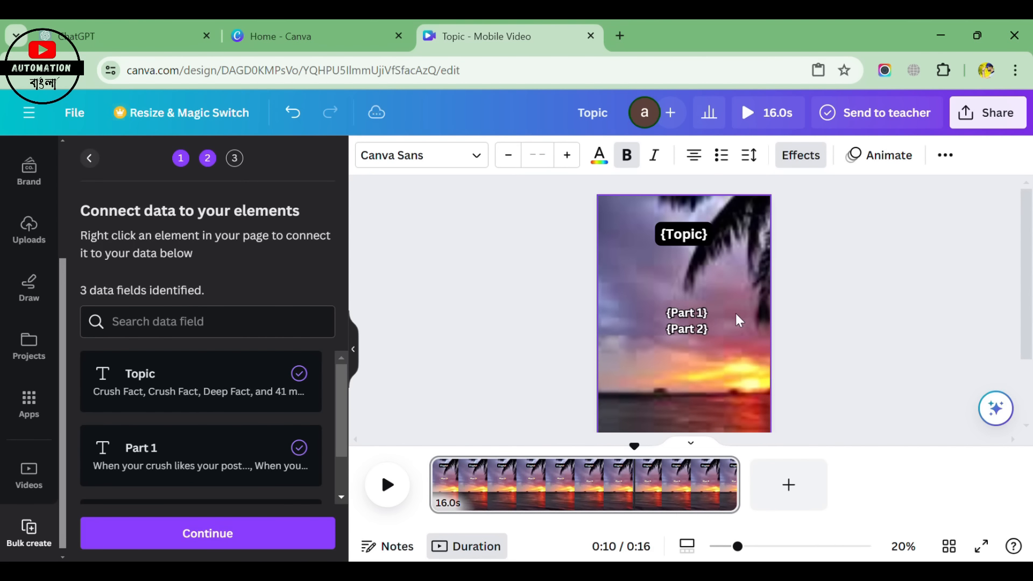
left_click(735, 315)
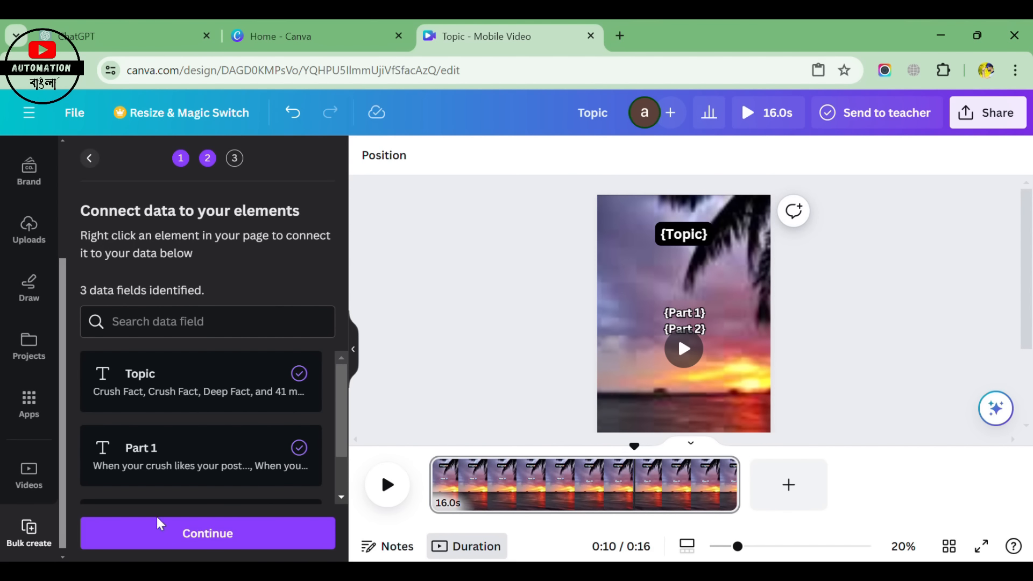
Check that all data fields are connected, continue with every row selected and generate the 44 designs.
scroll(203, 470, "down", 1)
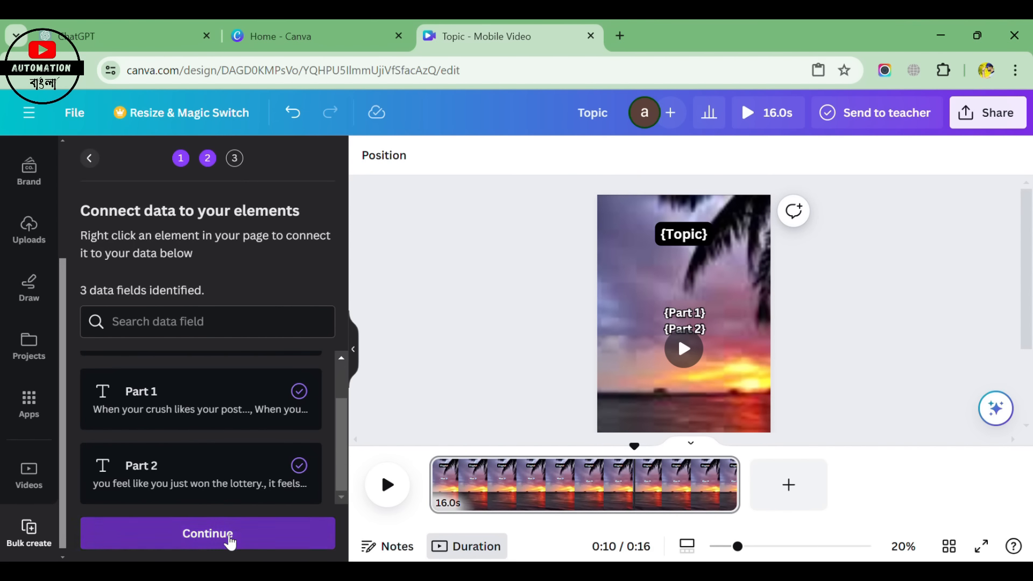
left_click(230, 538)
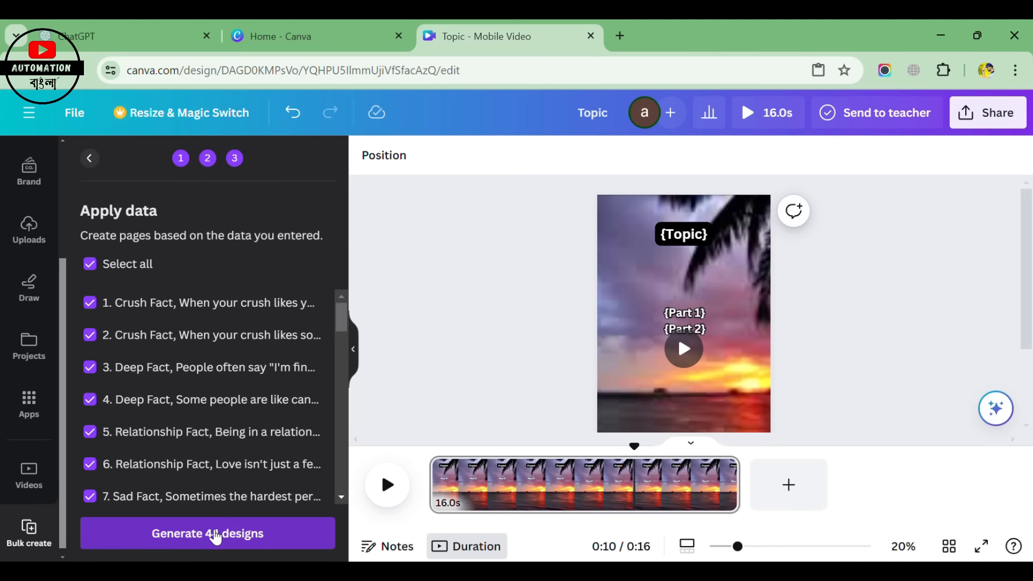
left_click(216, 536)
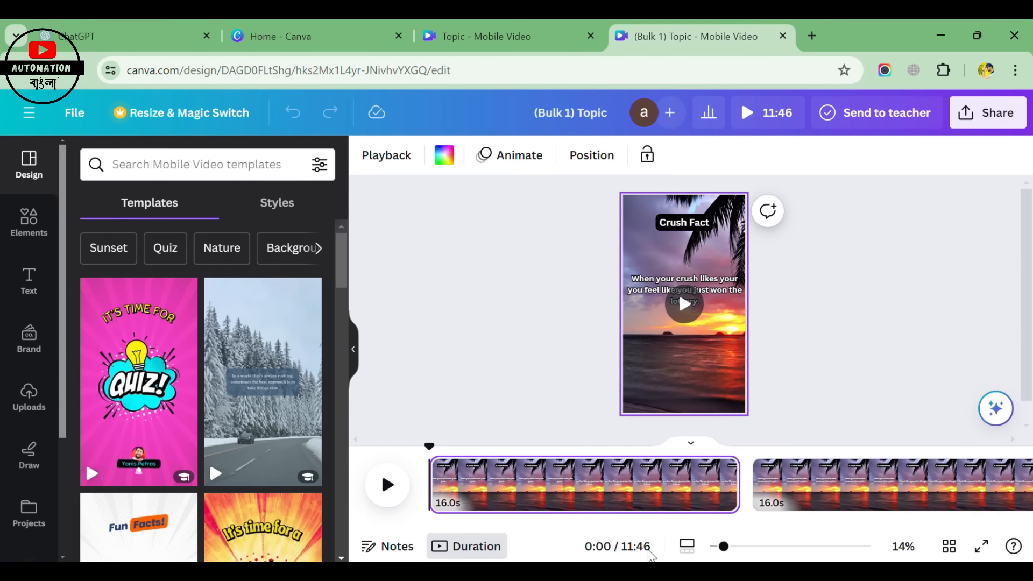
Scrub the playhead back and forth through the bulk-generated video to examine the topic and fact texts on its pages.
left_click_drag(437, 448, 942, 457)
left_click_drag(810, 462, 572, 491)
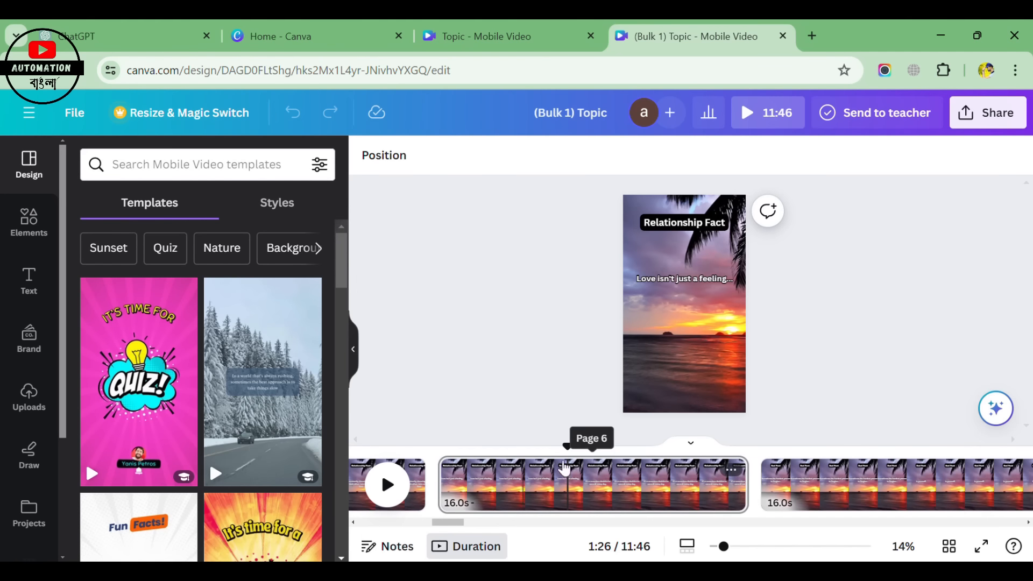
left_click_drag(569, 449, 108, 450)
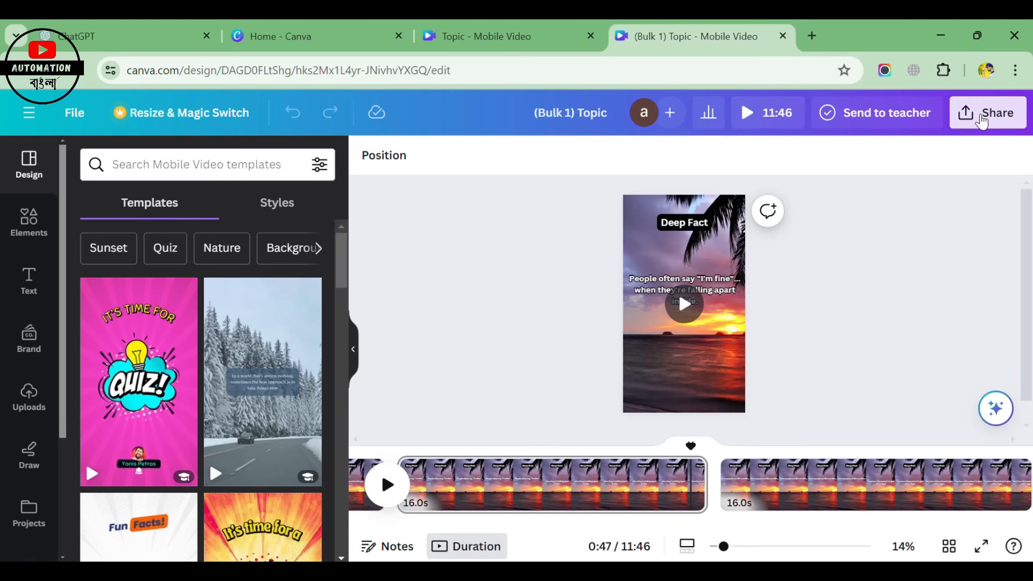
left_click(983, 120)
scroll(761, 339, "down", 3)
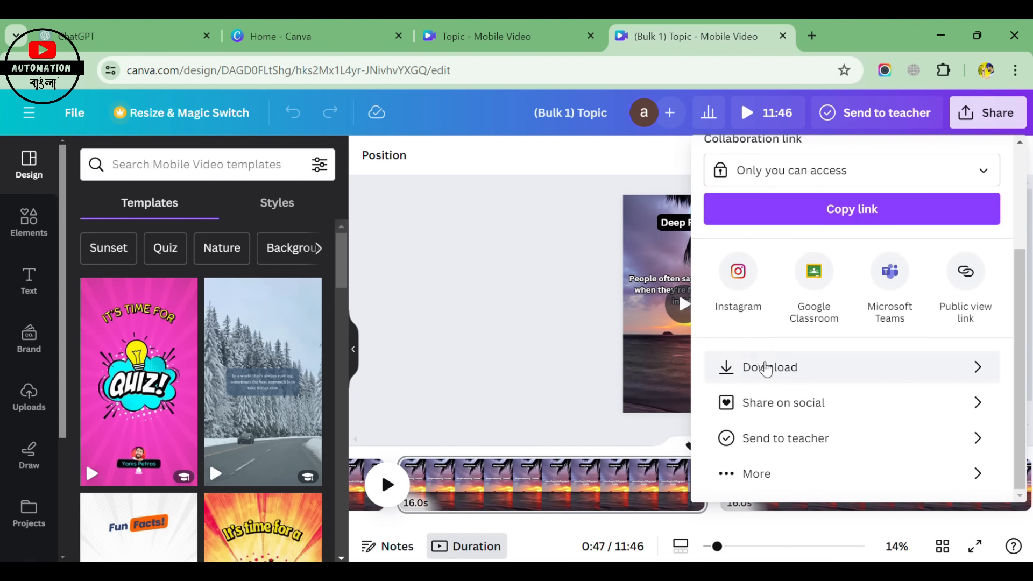
left_click(768, 368)
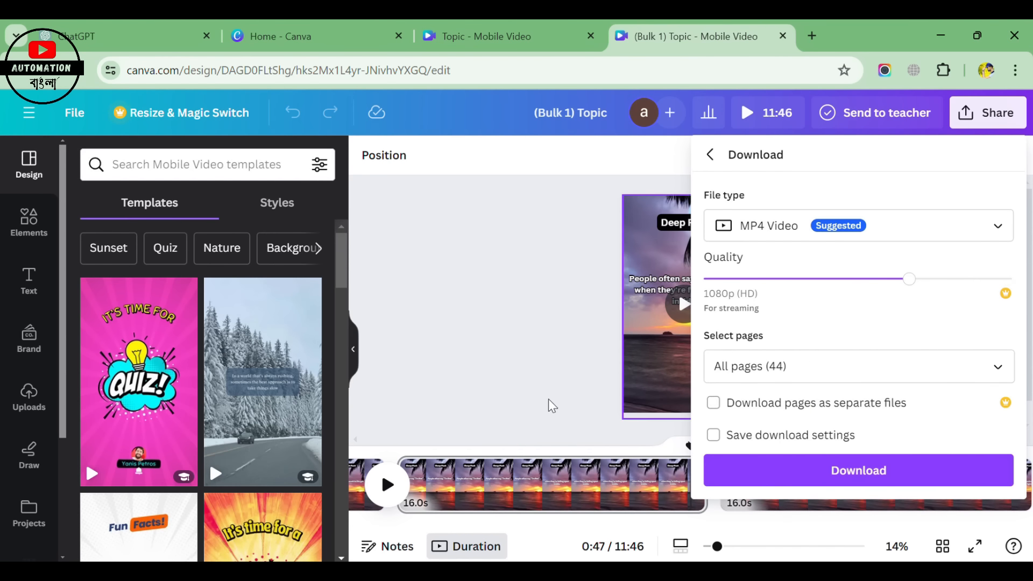
left_click(506, 442)
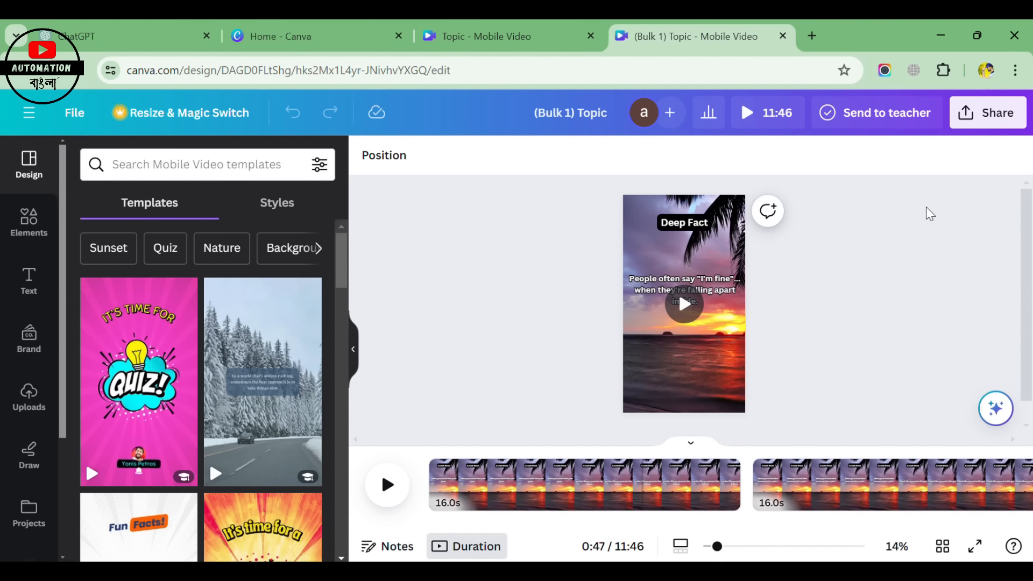
Download all 44 pages of the bulk design as MP4 video, with the pages saved as separate files.
left_click(990, 127)
scroll(799, 425, "down", 3)
left_click(781, 378)
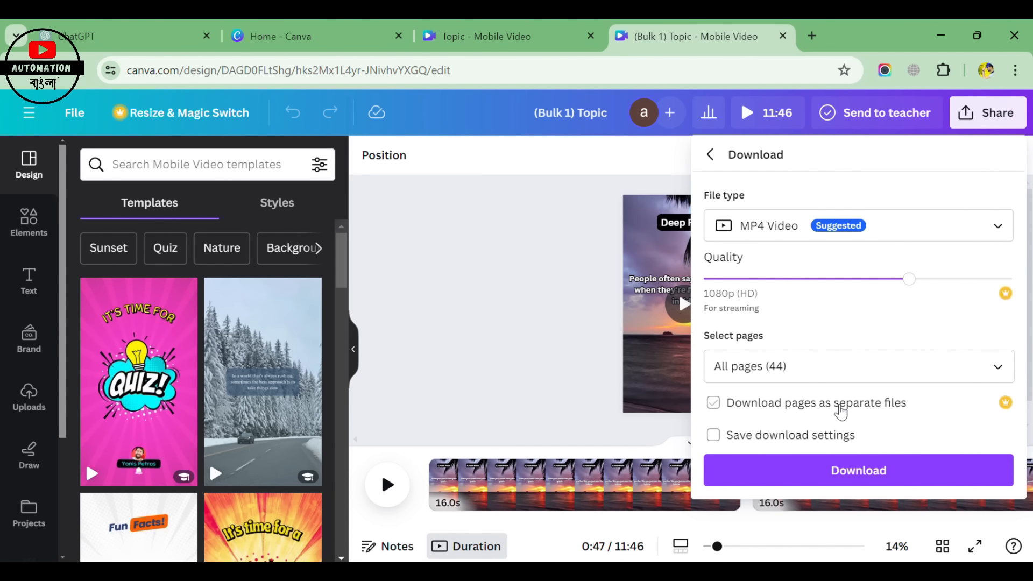
left_click(849, 405)
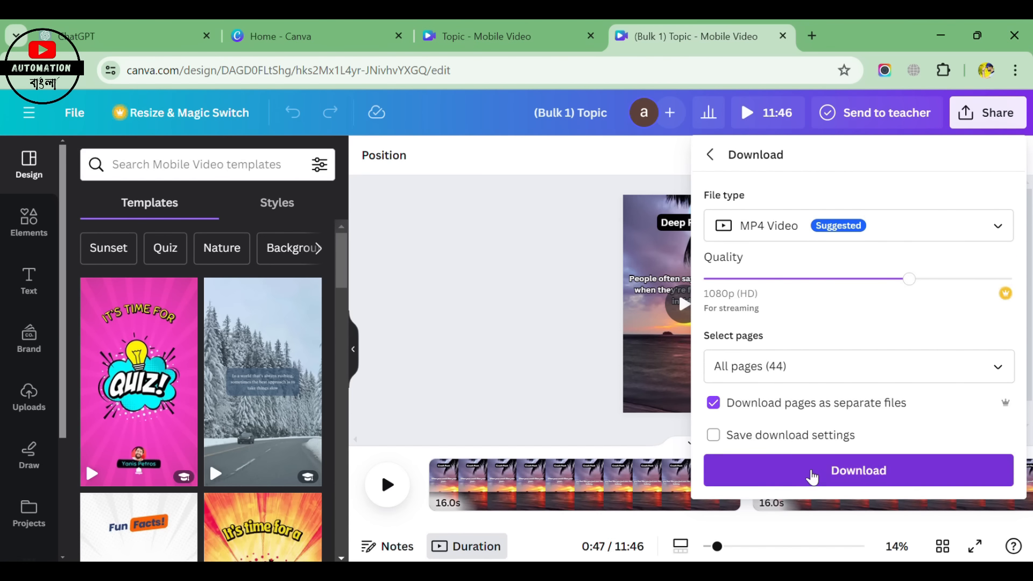
left_click(812, 476)
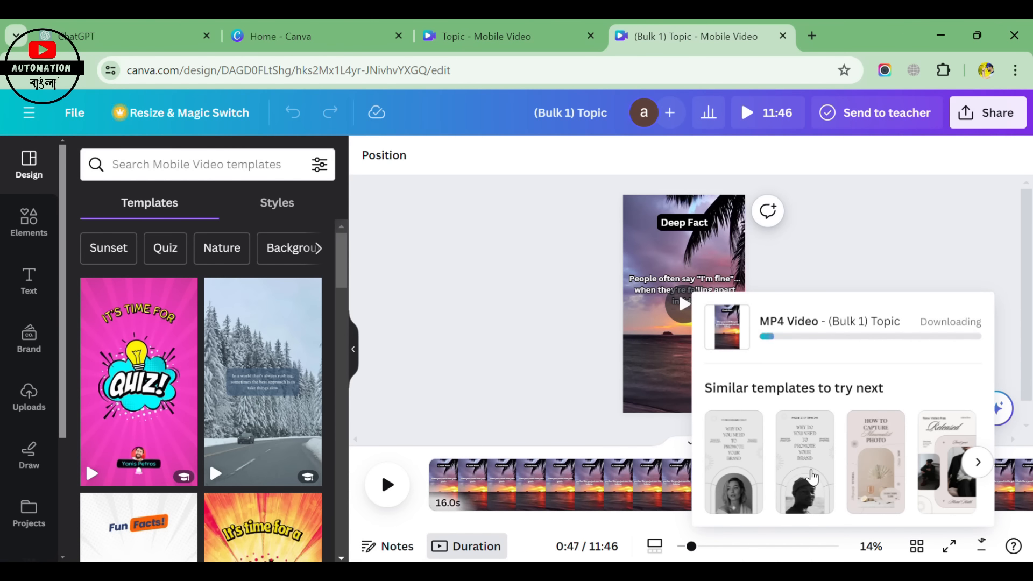